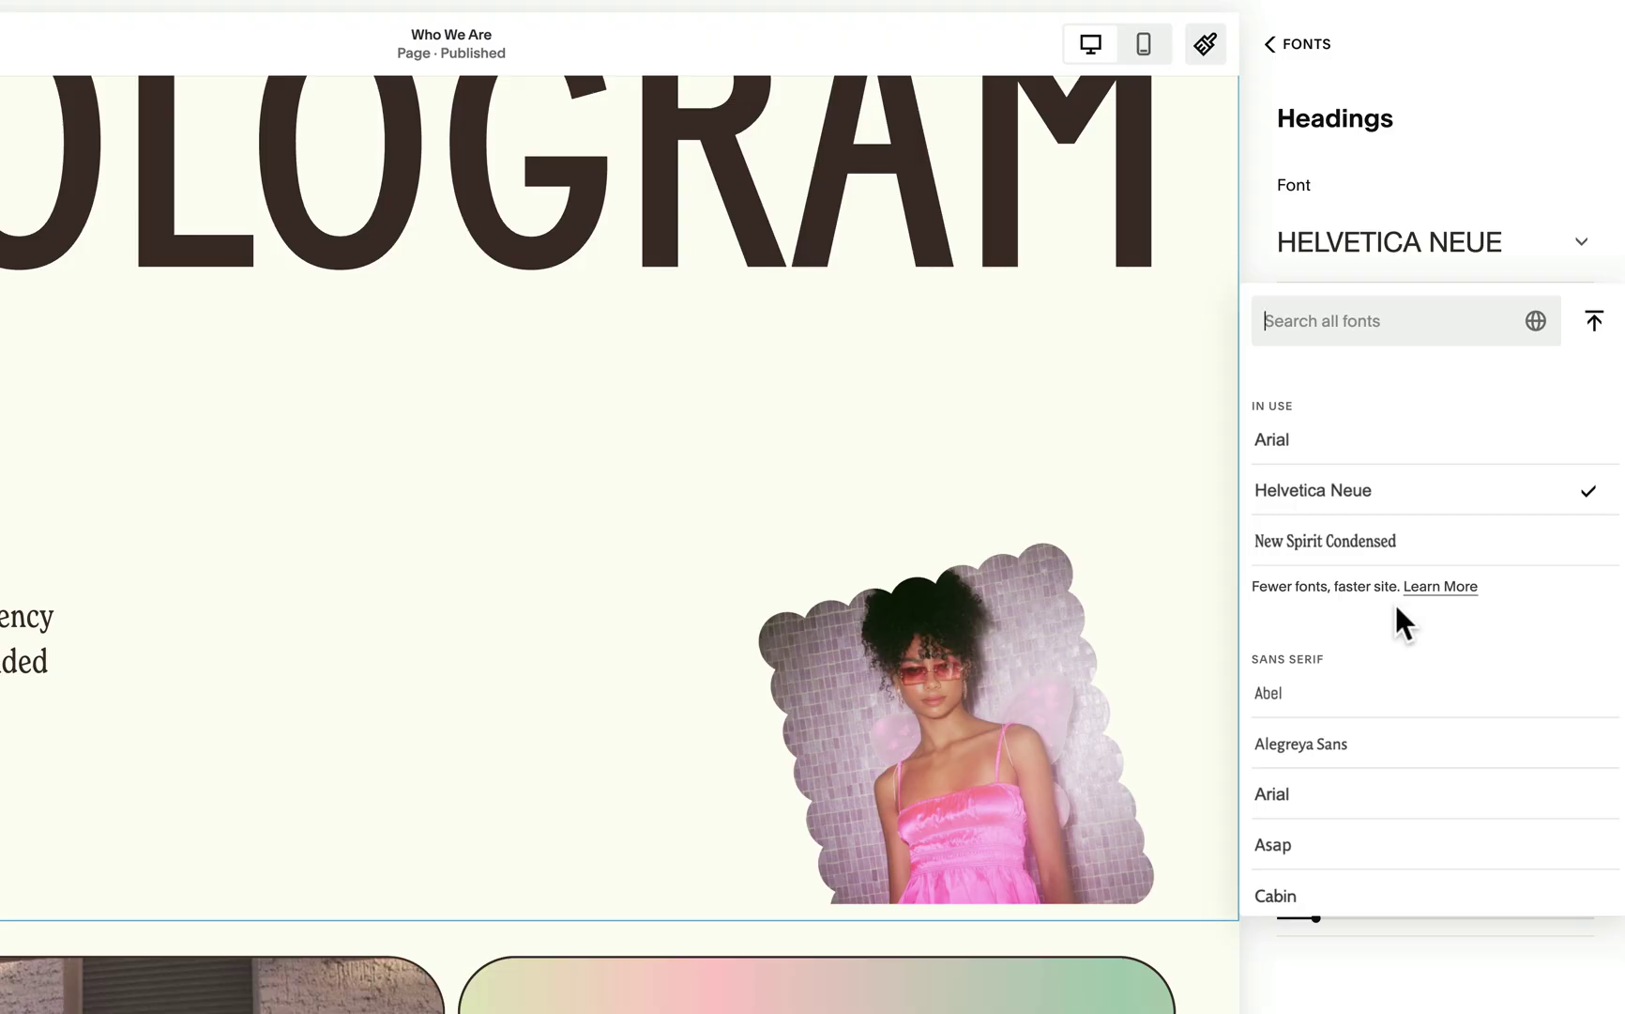
# - Open the custom font upload area beside the Finder folder holding GlossyDisplay-Light.otf
pyautogui.click(1594, 319)
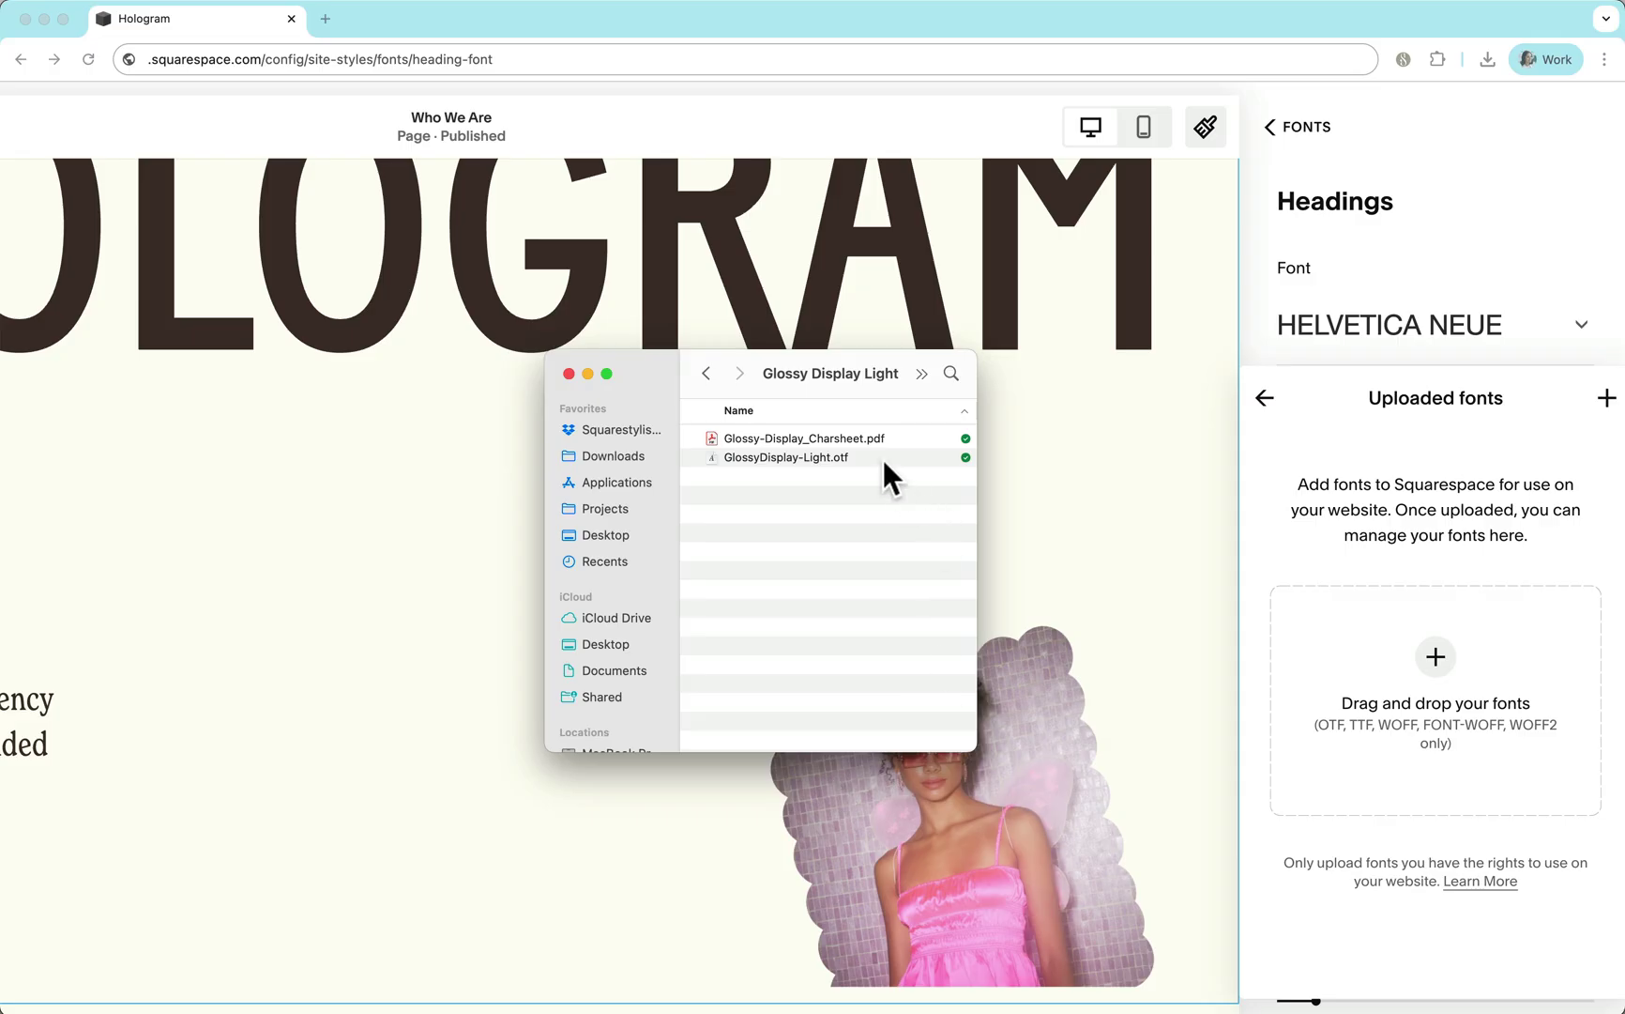
# - Drag GlossyDisplay-Light.otf into the upload area to add Glossy Display Light 300
pyautogui.click(834, 458)
pyautogui.moveTo(802, 458); pyautogui.dragTo(1471, 725)
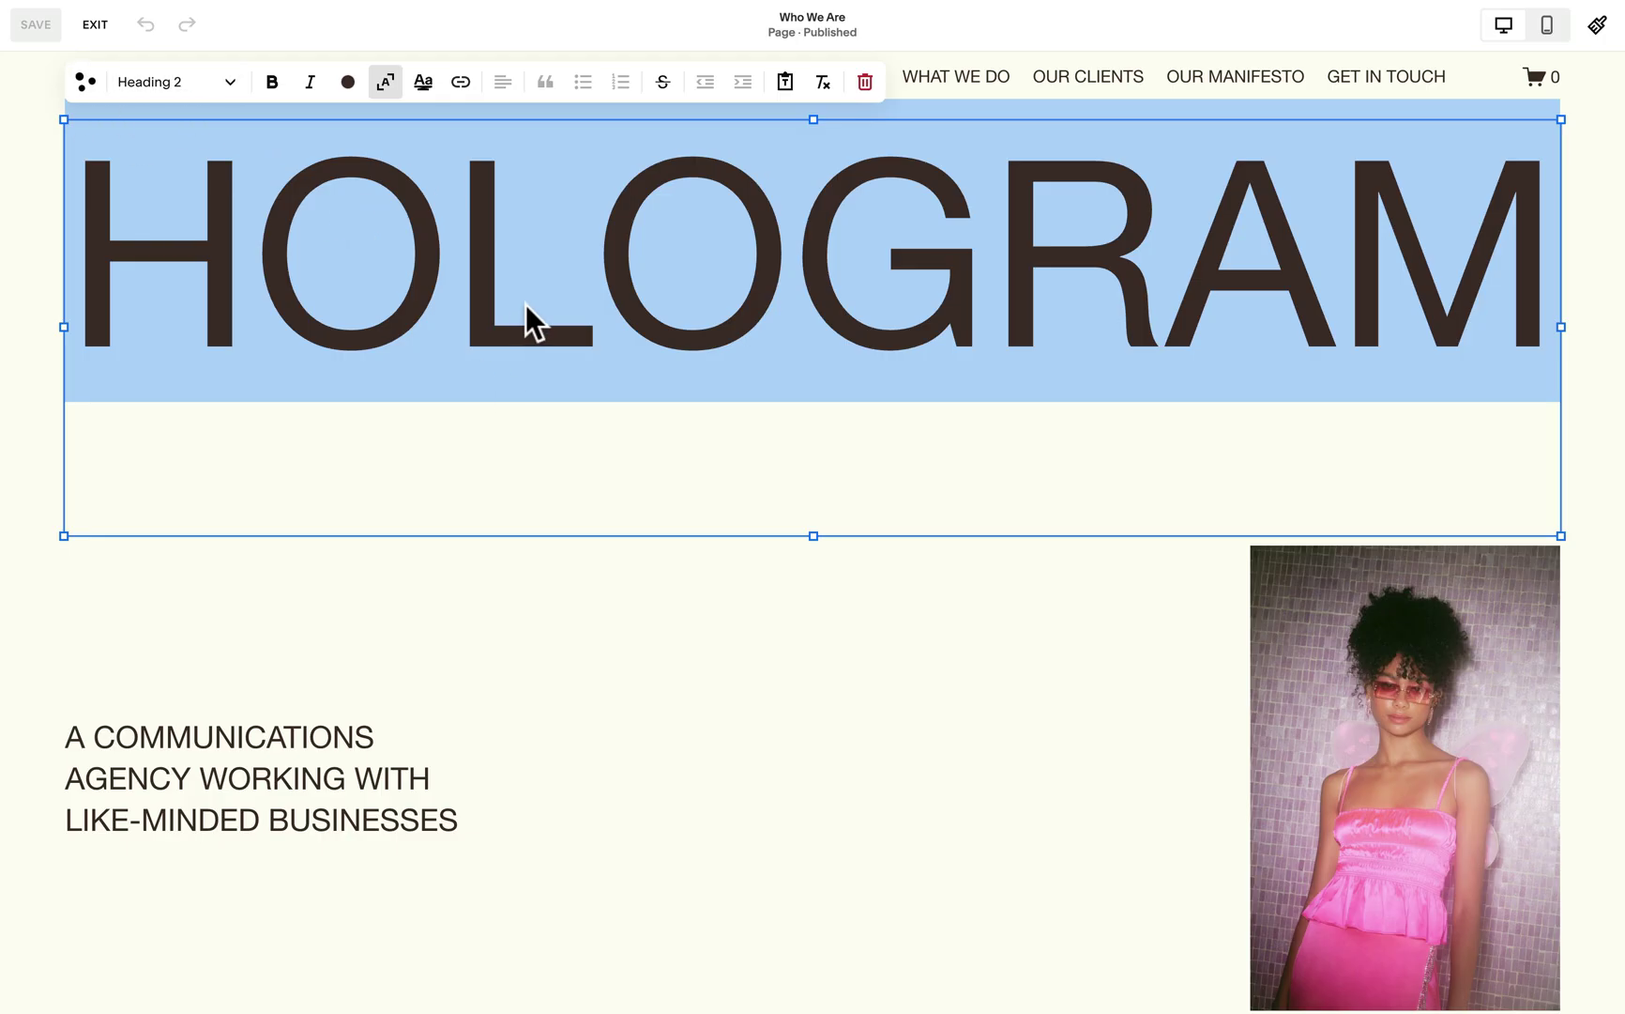
# - Set the Site Styles headings font to the uploaded Glossy Display
pyautogui.moveTo(1499, 62)
pyautogui.click(1602, 28)
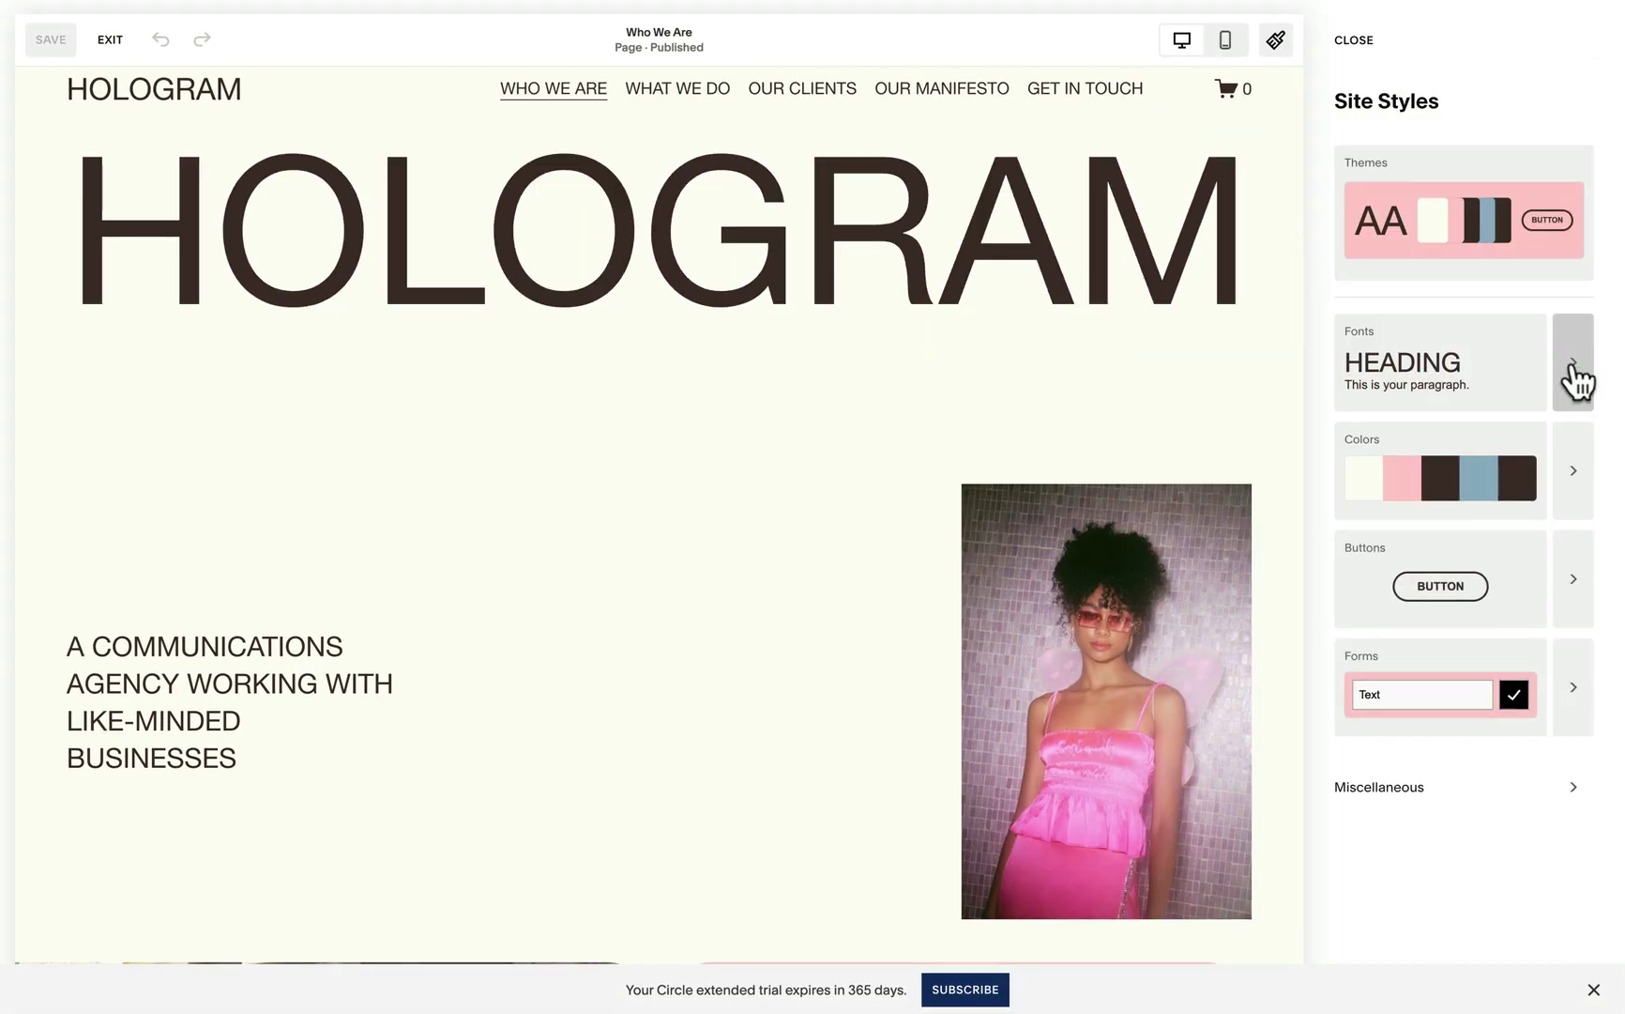
pyautogui.click(1575, 375)
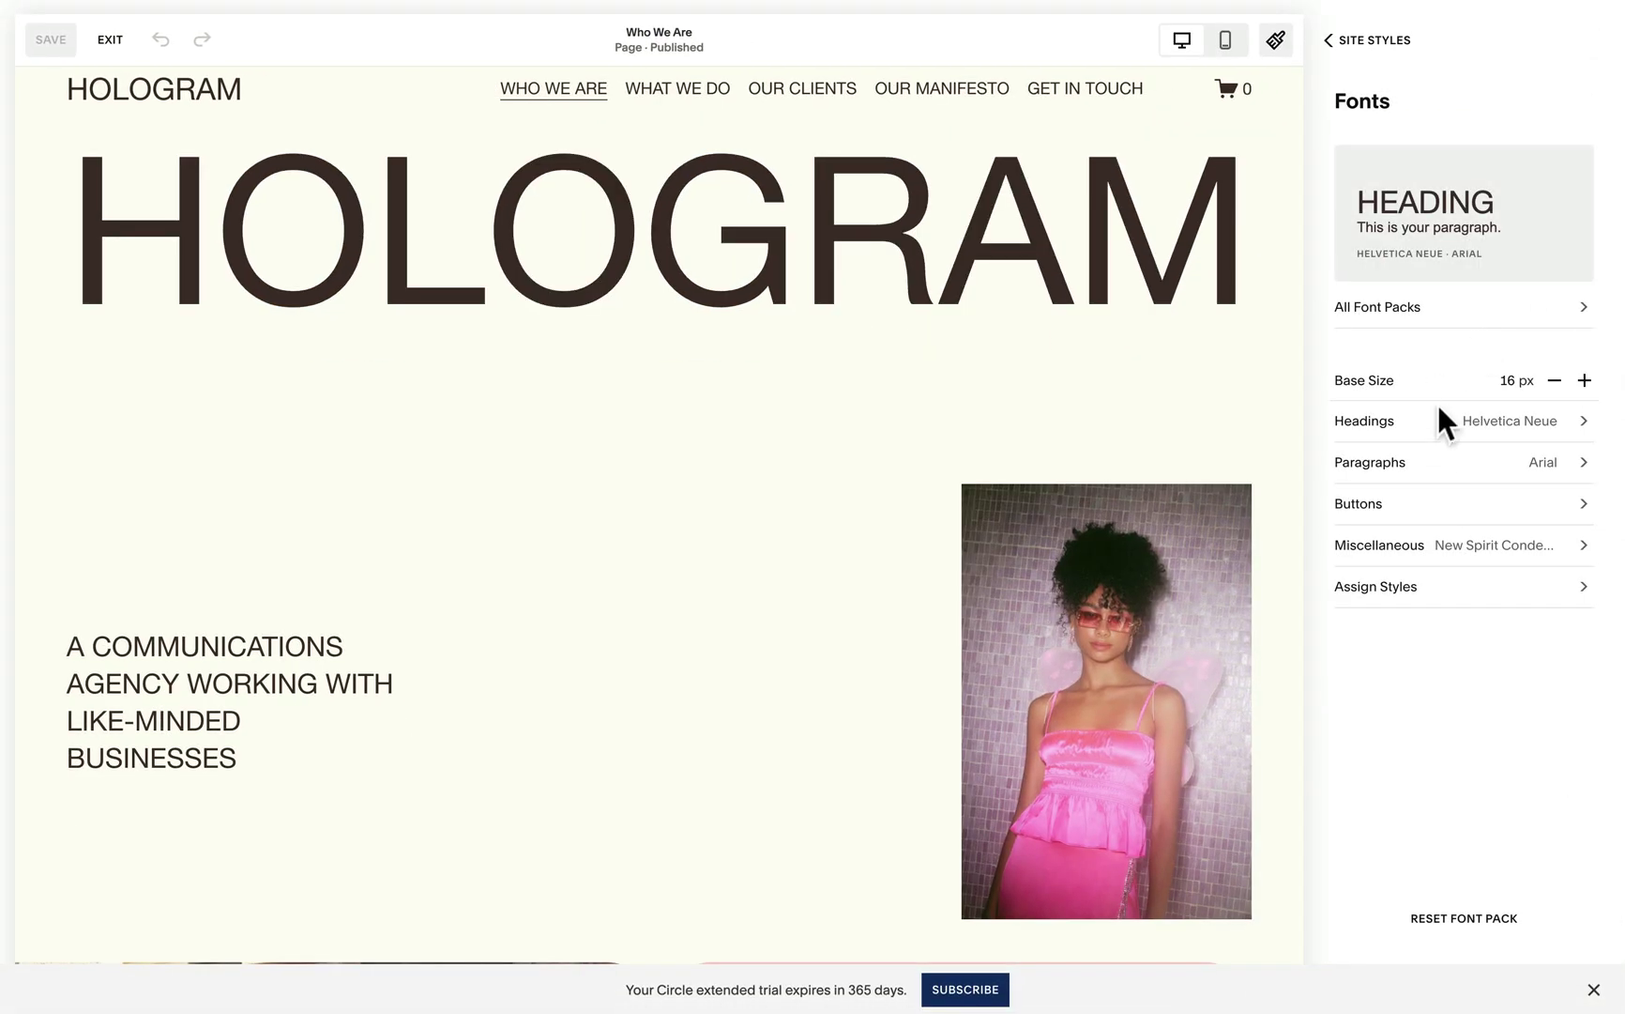
pyautogui.click(1442, 430)
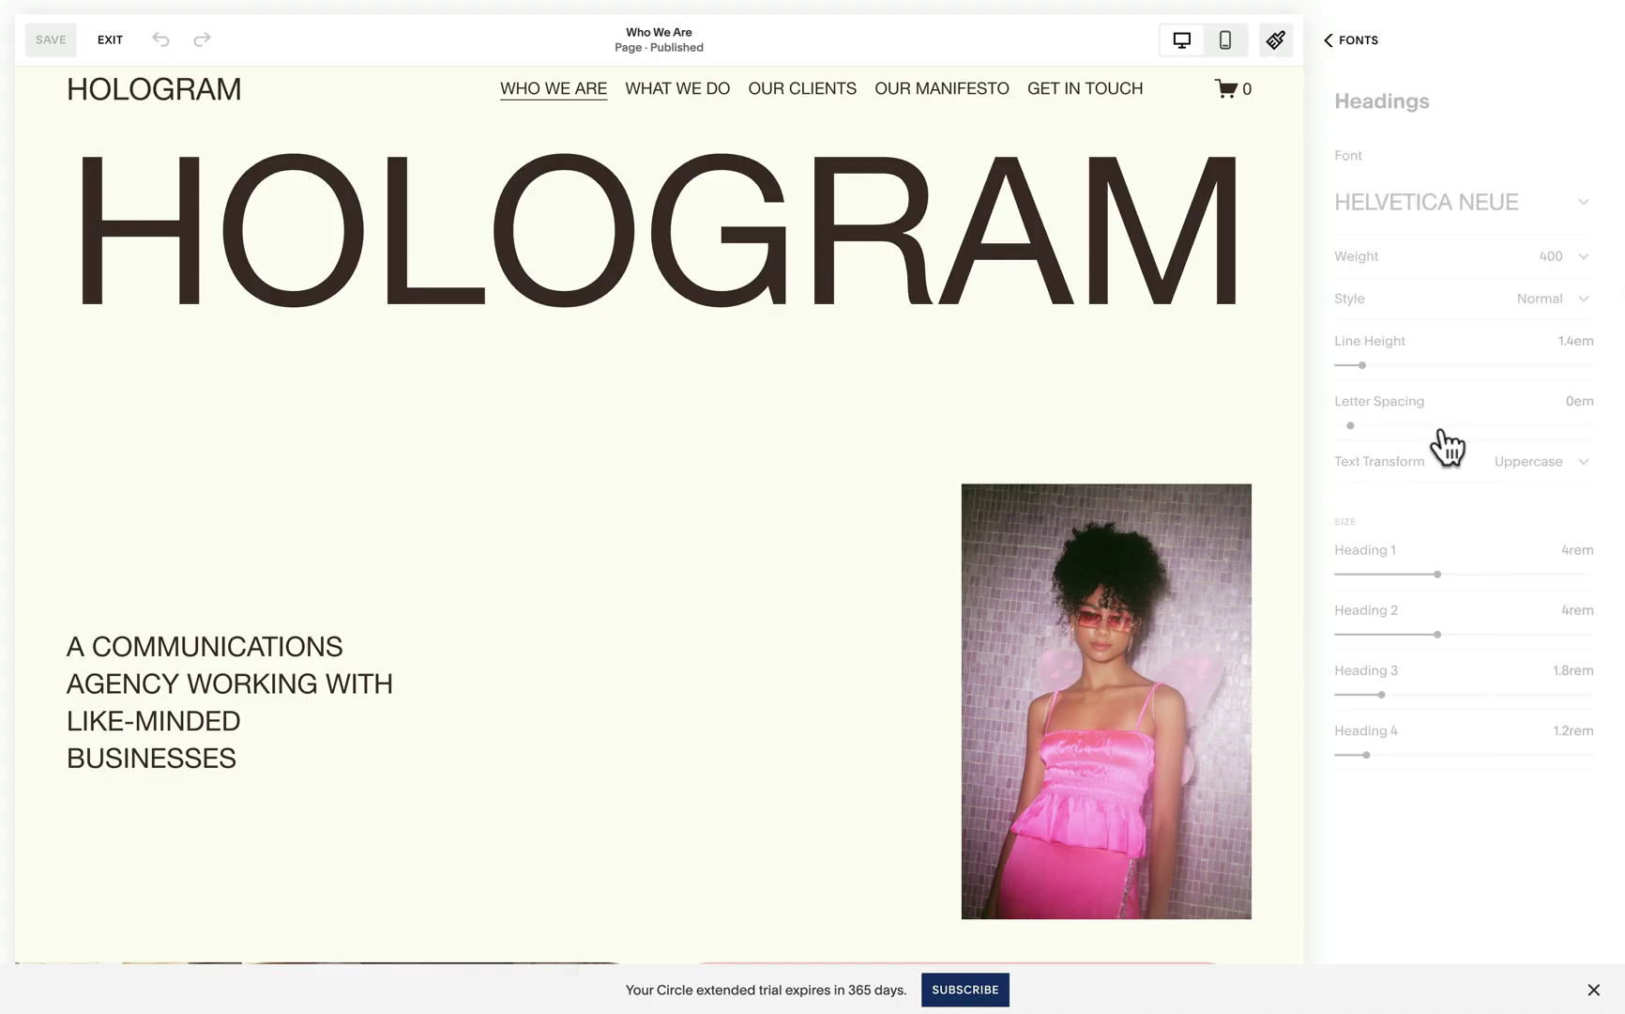
pyautogui.click(1483, 199)
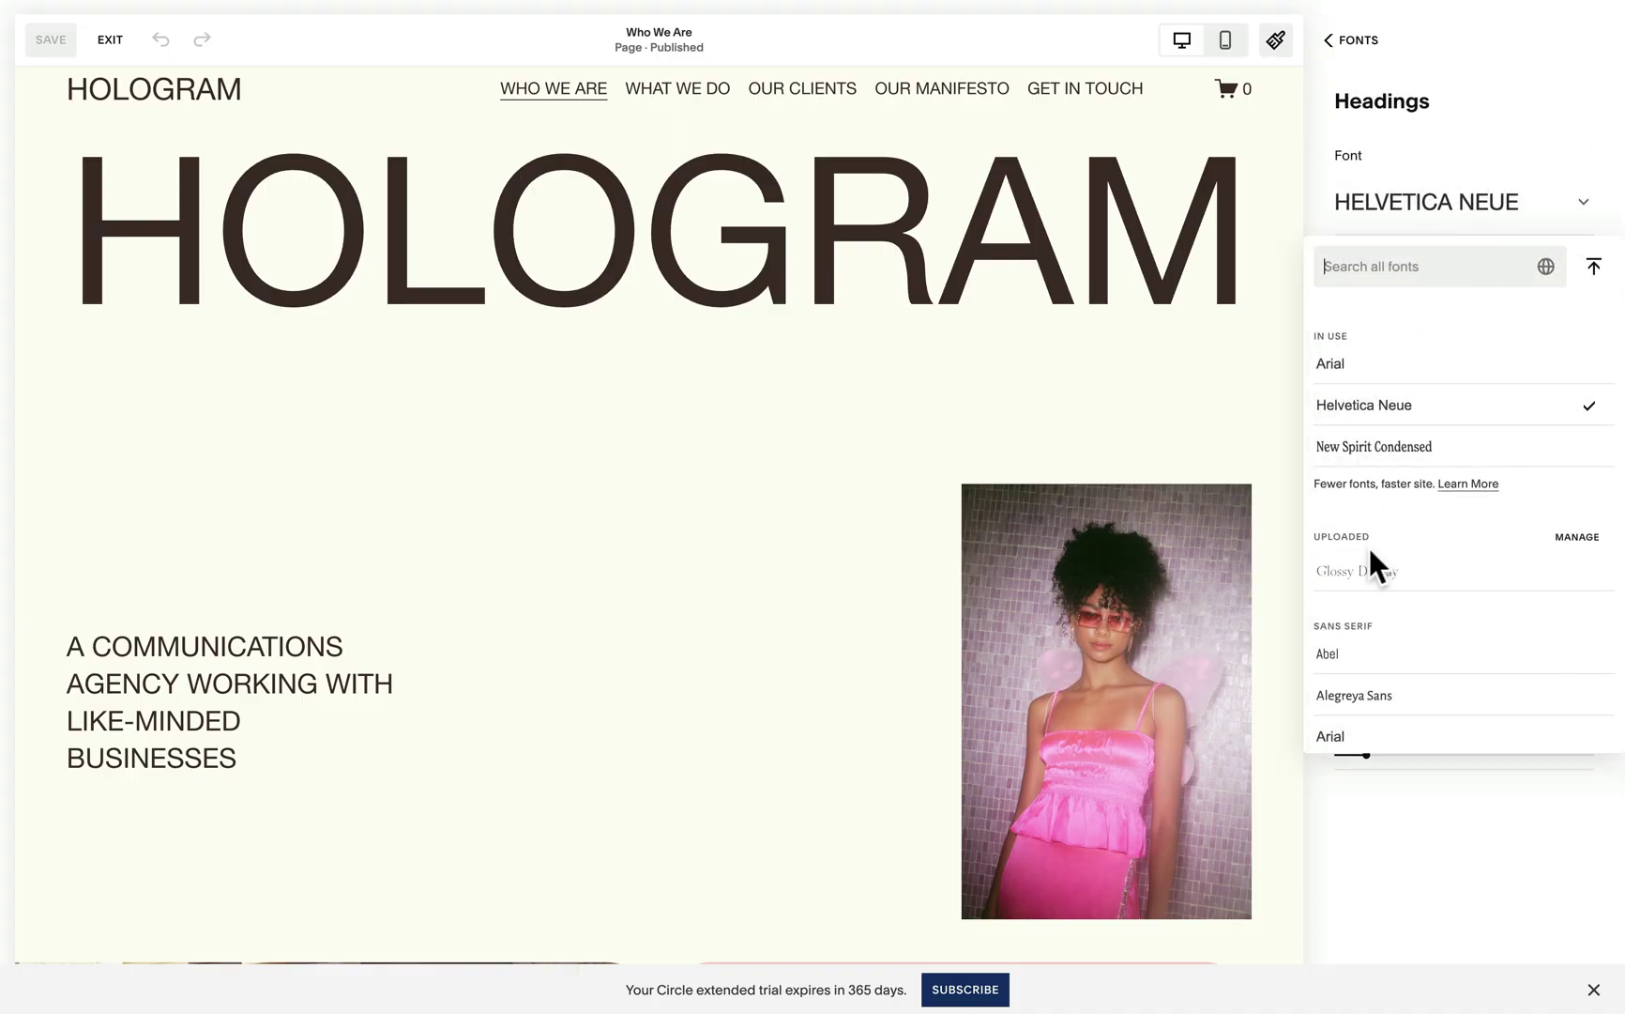
pyautogui.scroll(-1, 1372, 563)
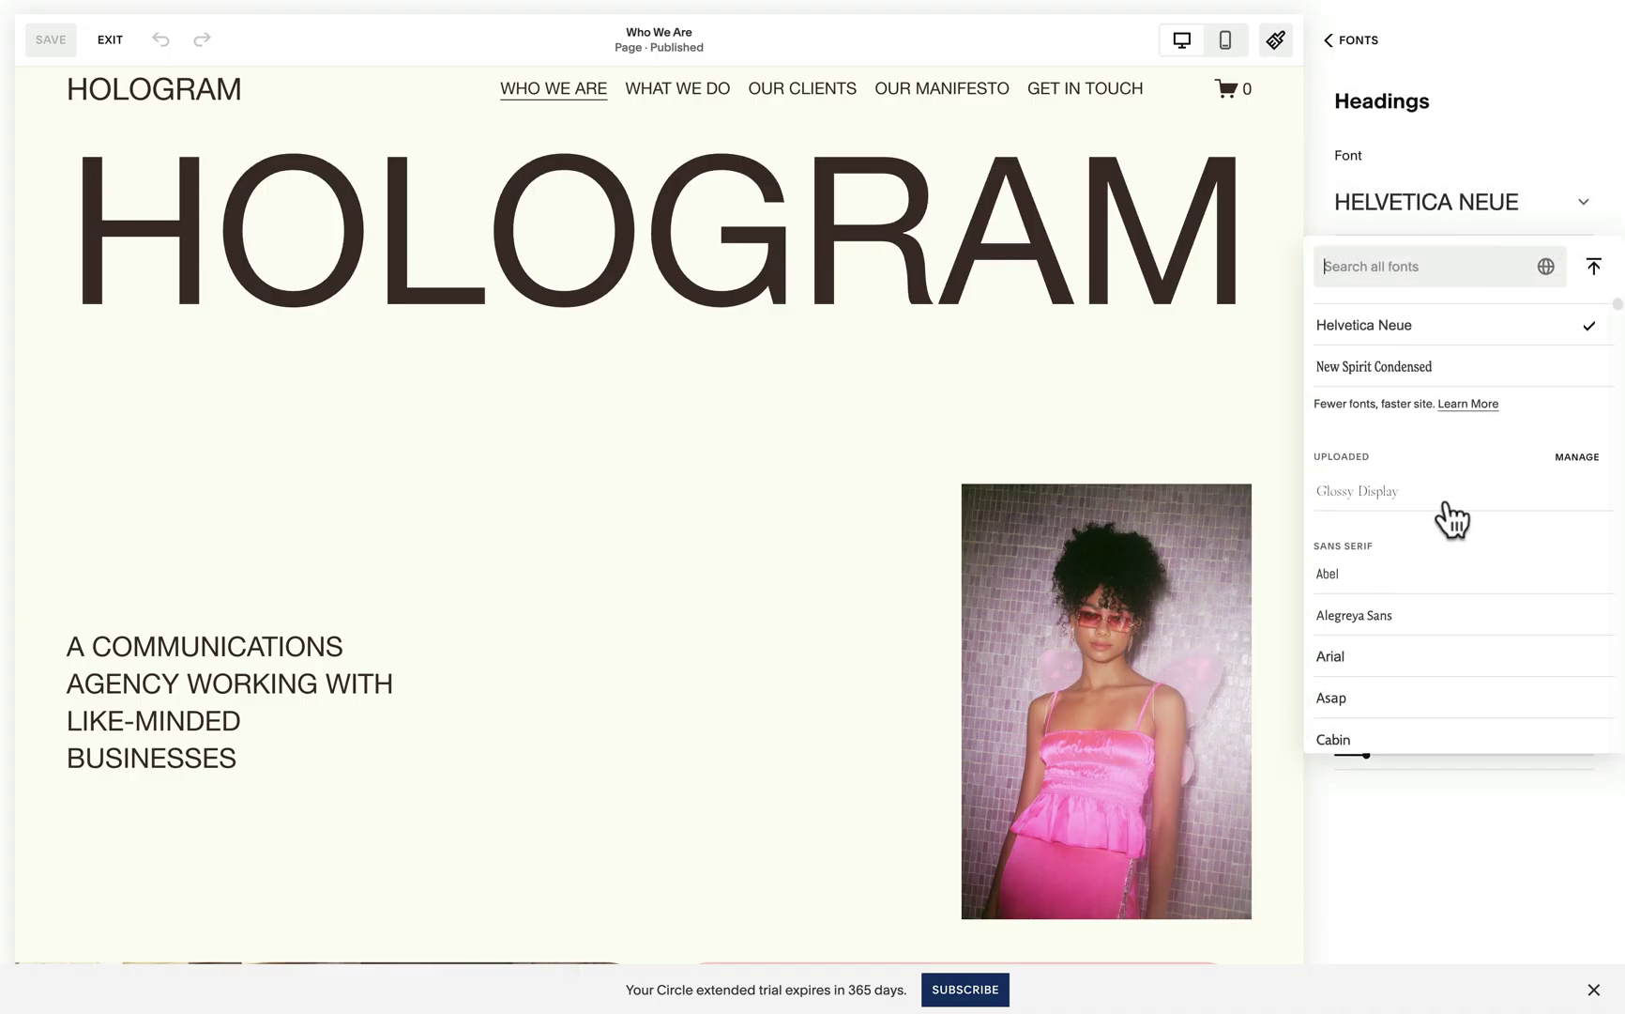
pyautogui.click(1373, 512)
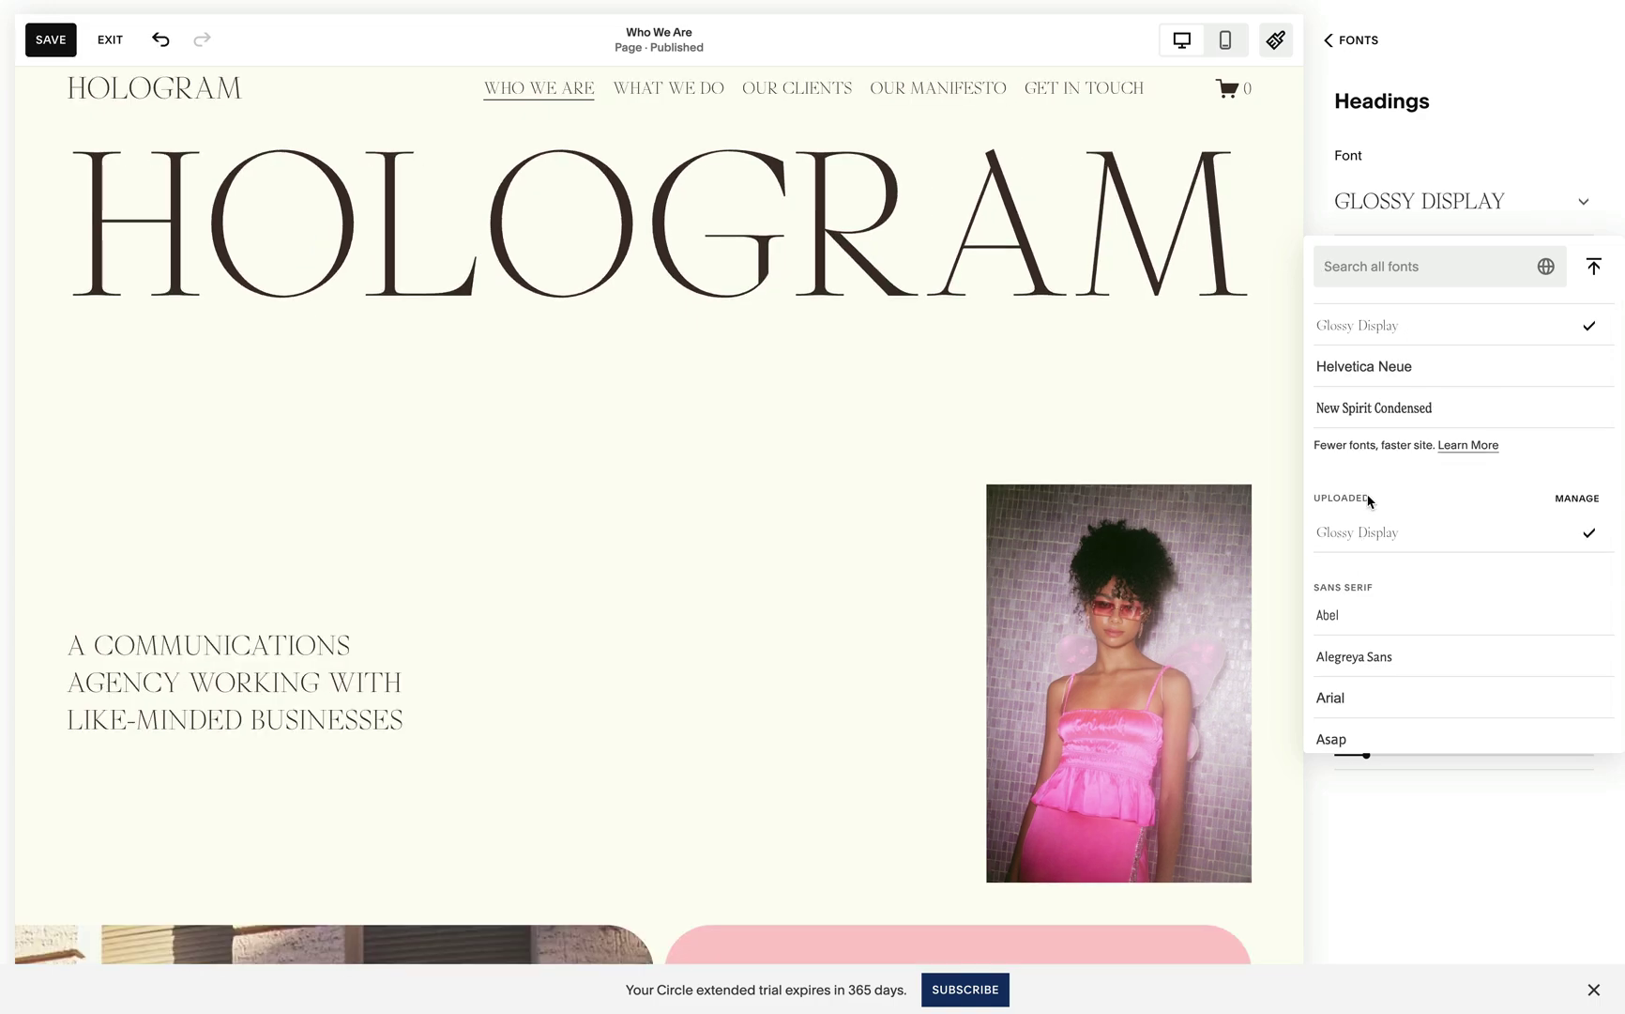
# - Set the headings Text Transform to None, then save and exit the editor
pyautogui.click(564, 231)
pyautogui.click(1461, 478)
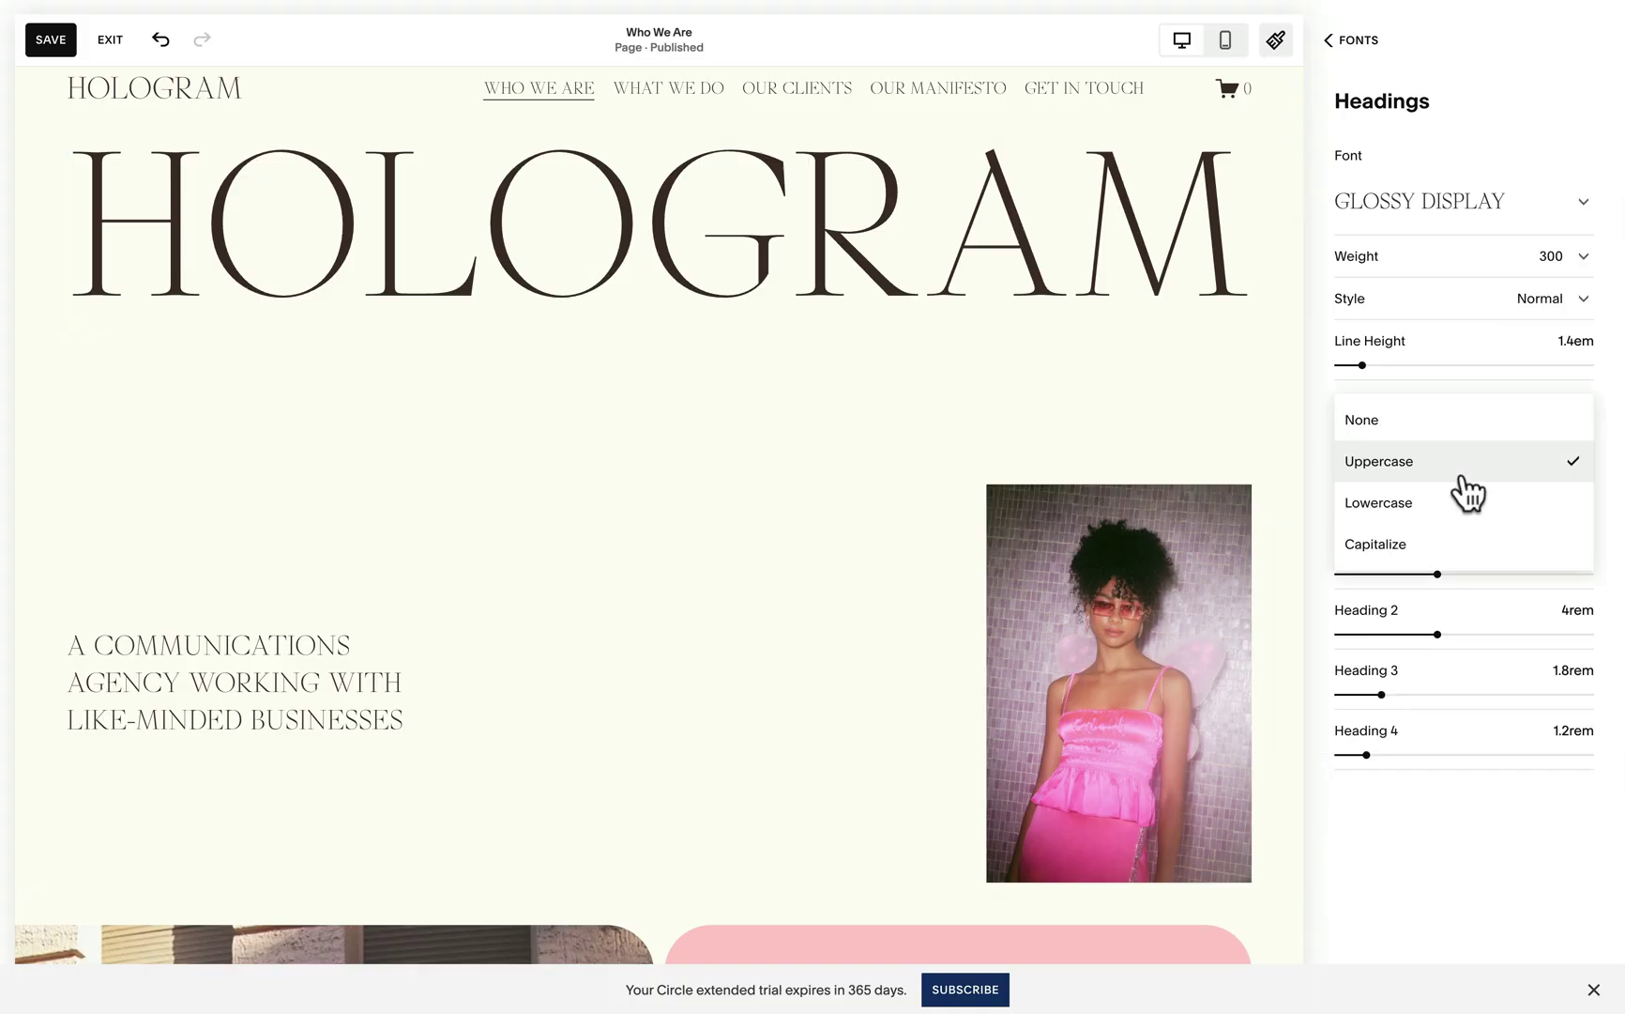
pyautogui.click(1432, 437)
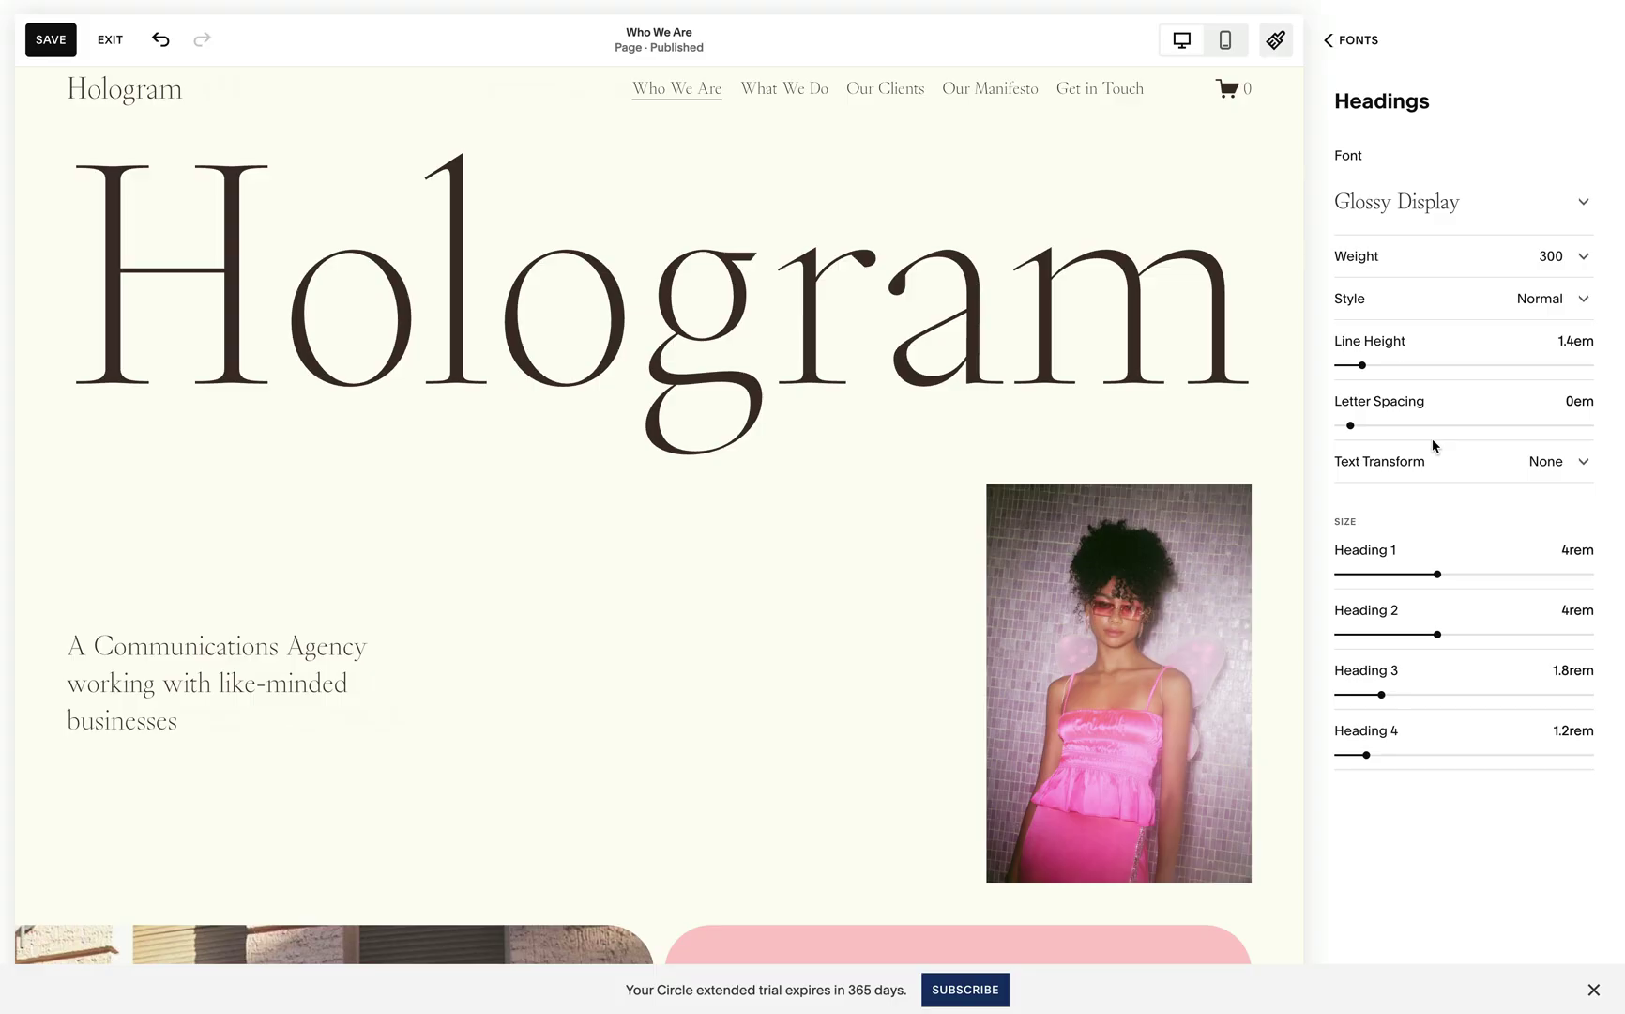
pyautogui.click(50, 40)
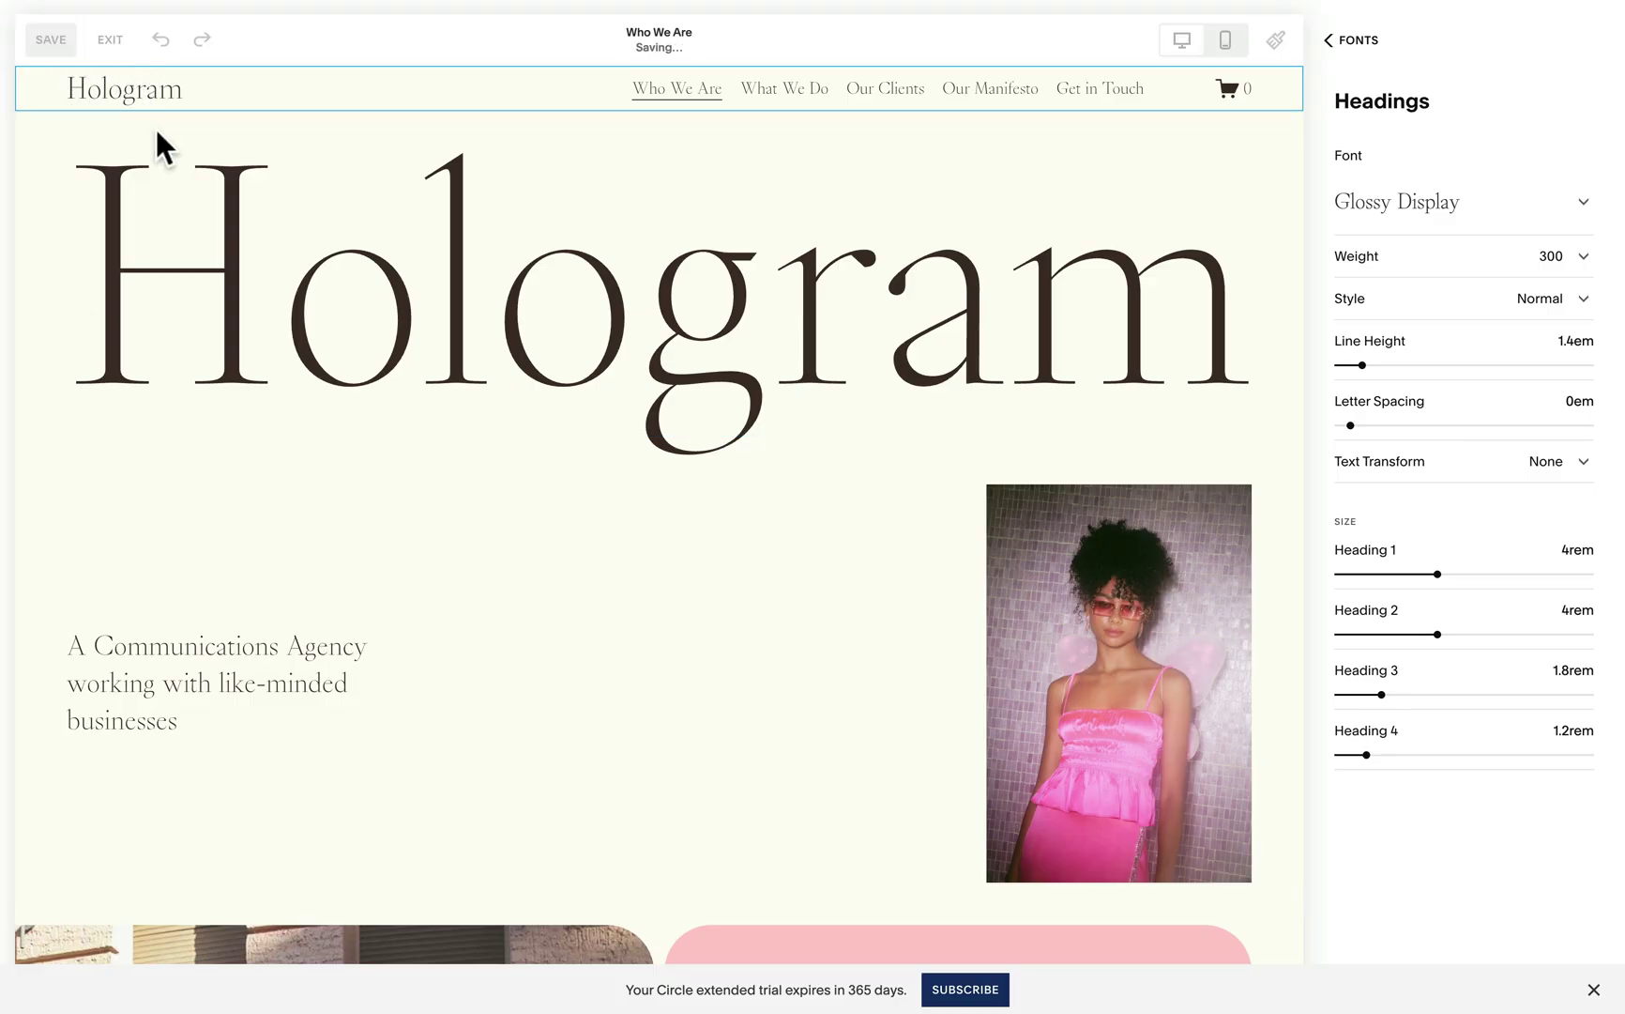
pyautogui.click(110, 39)
# - Italicize the word Agency in the text block and return to the Hologram editor
pyautogui.click(244, 41)
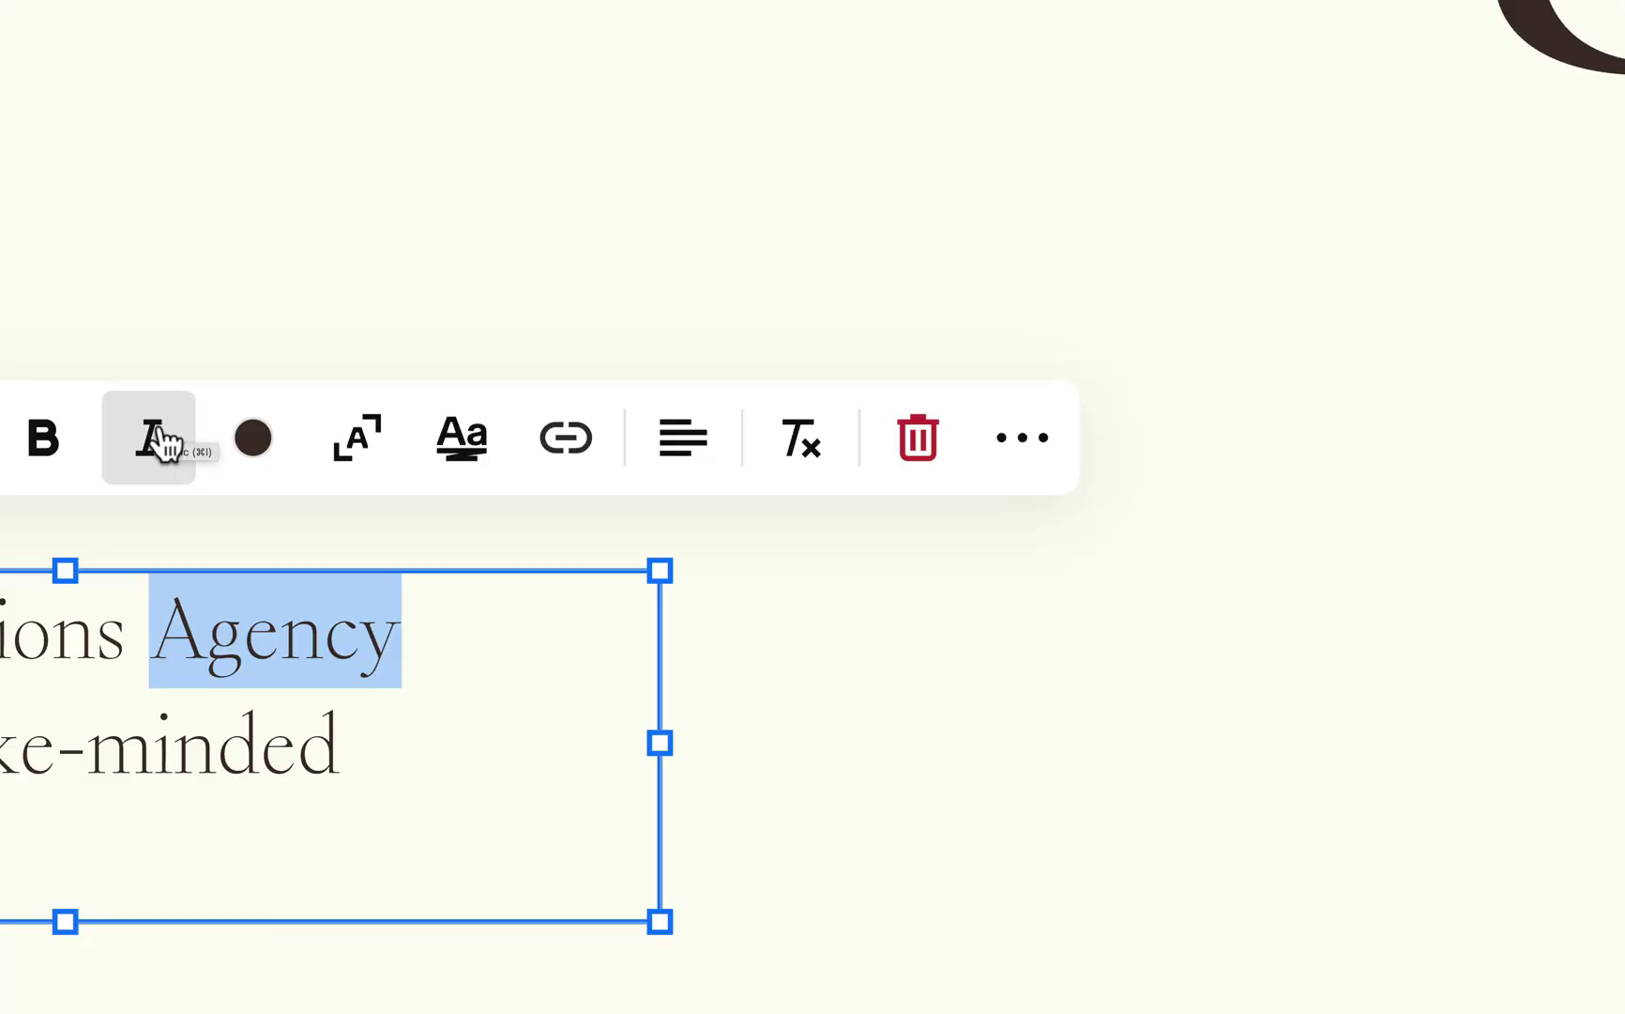
pyautogui.click(165, 442)
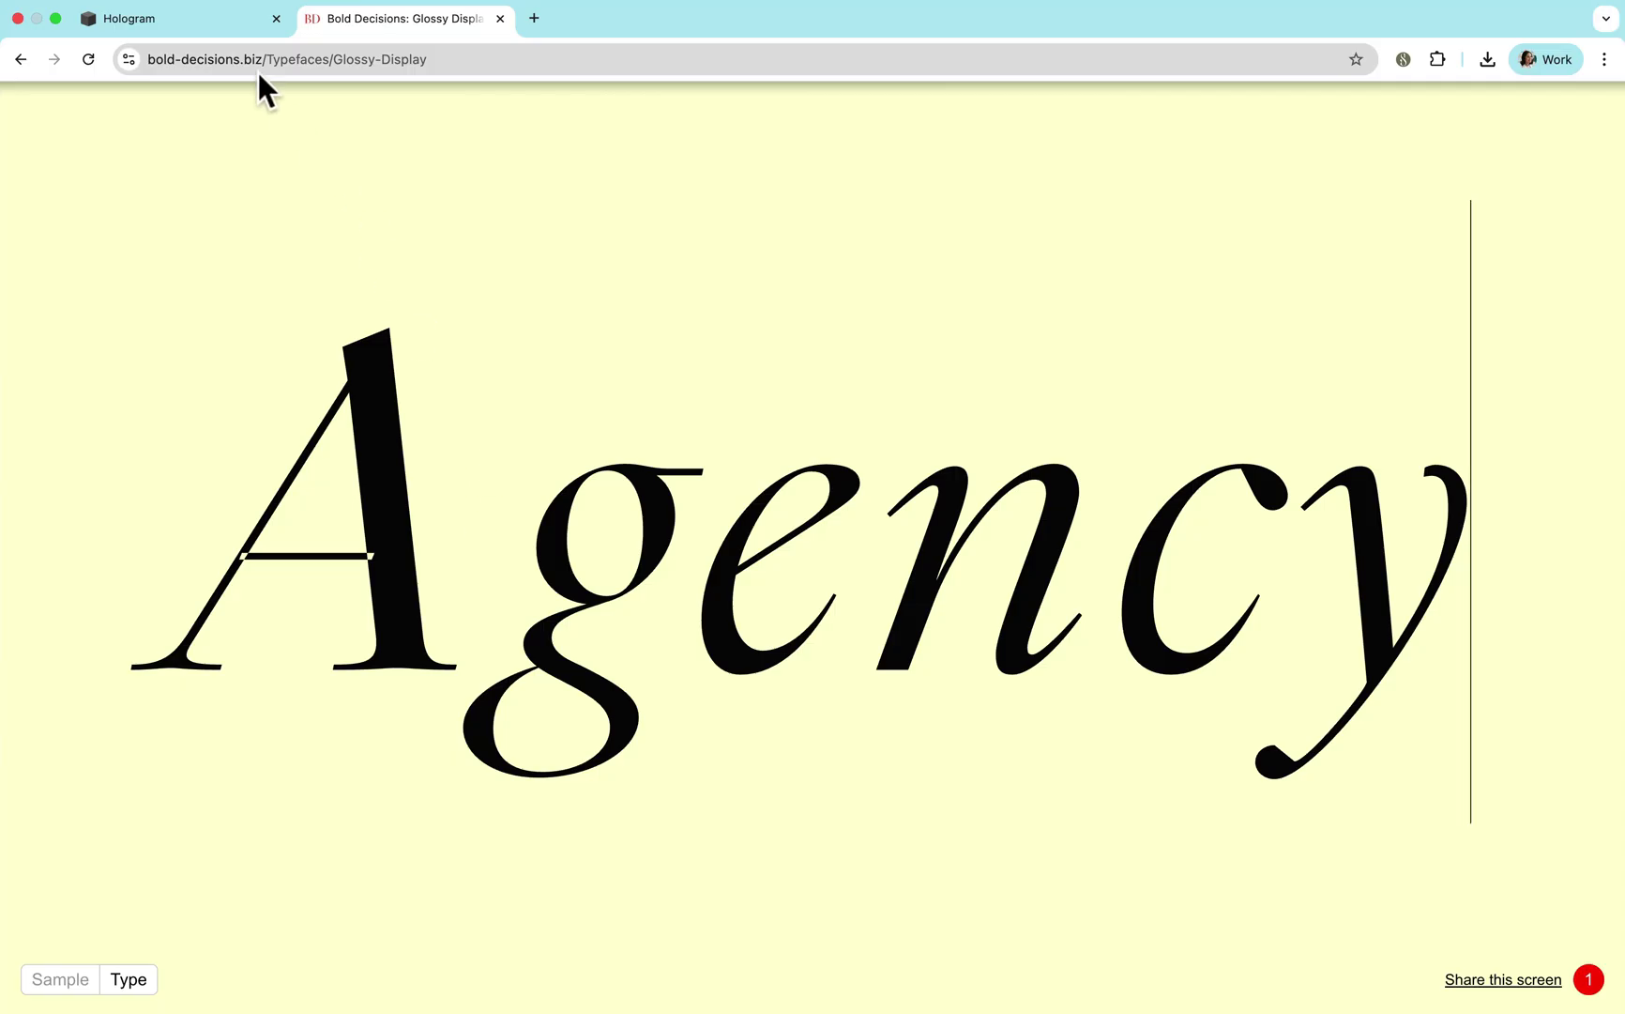
pyautogui.click(243, 33)
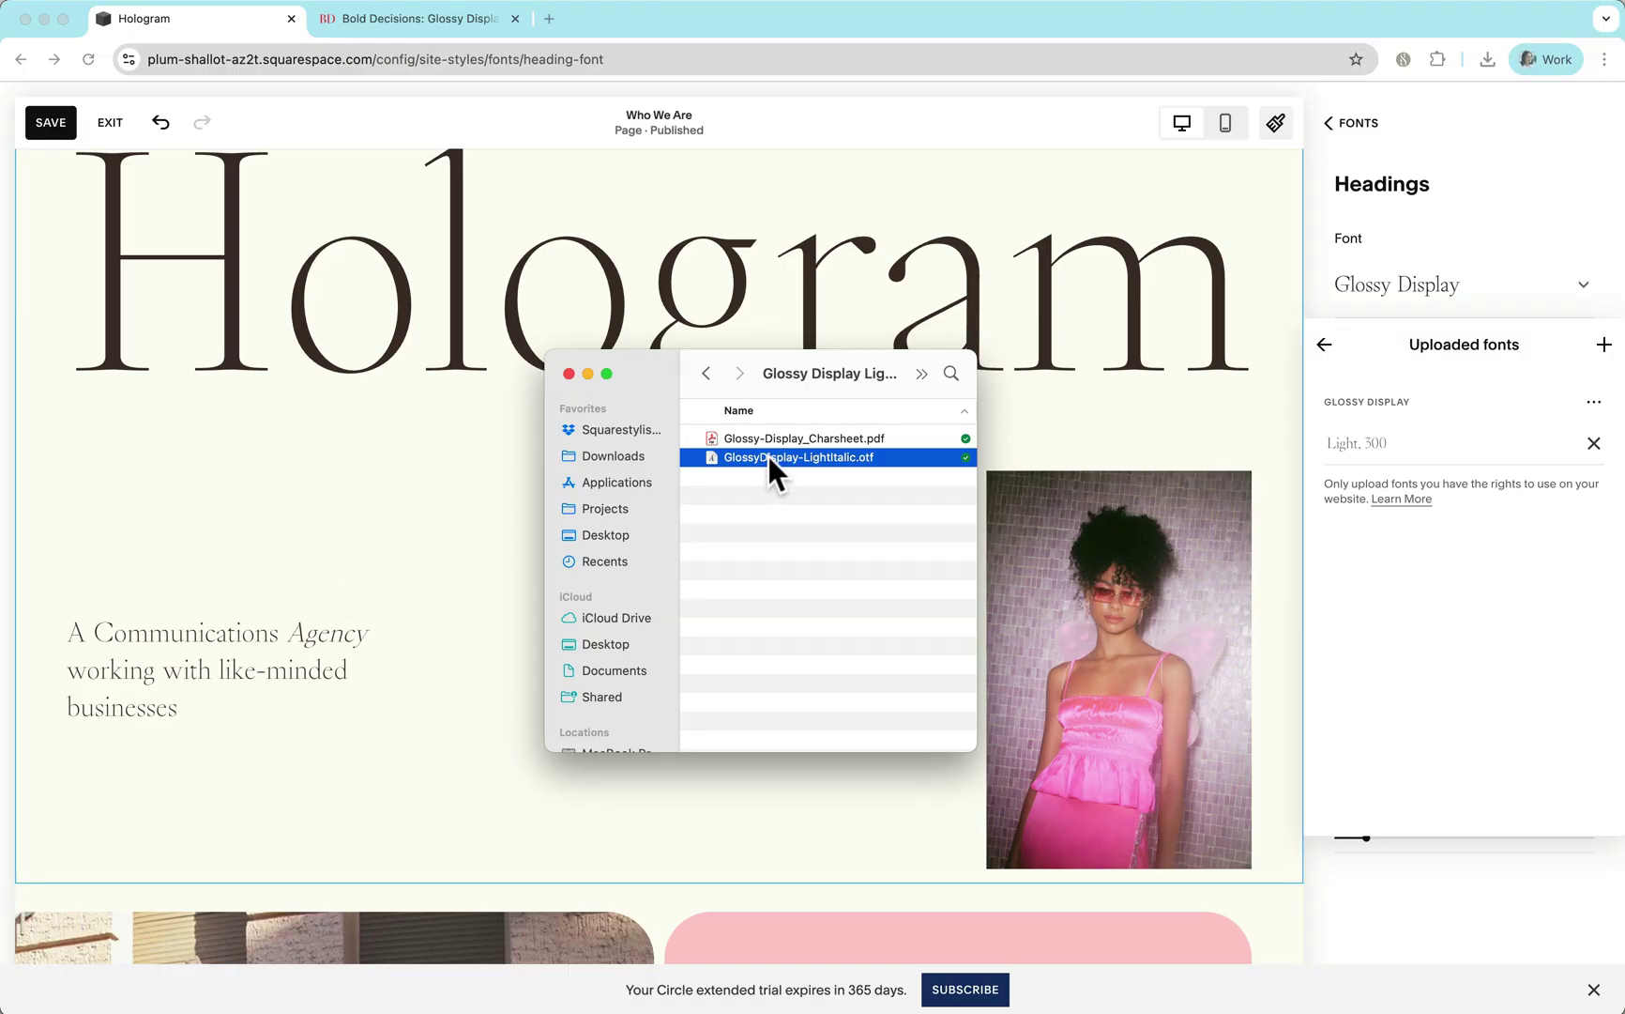
# - Upload GlossyDisplay-LightItalic.otf to add Glossy Display Light Italic 300 to uploaded fonts
pyautogui.moveTo(769, 456); pyautogui.dragTo(1439, 494)
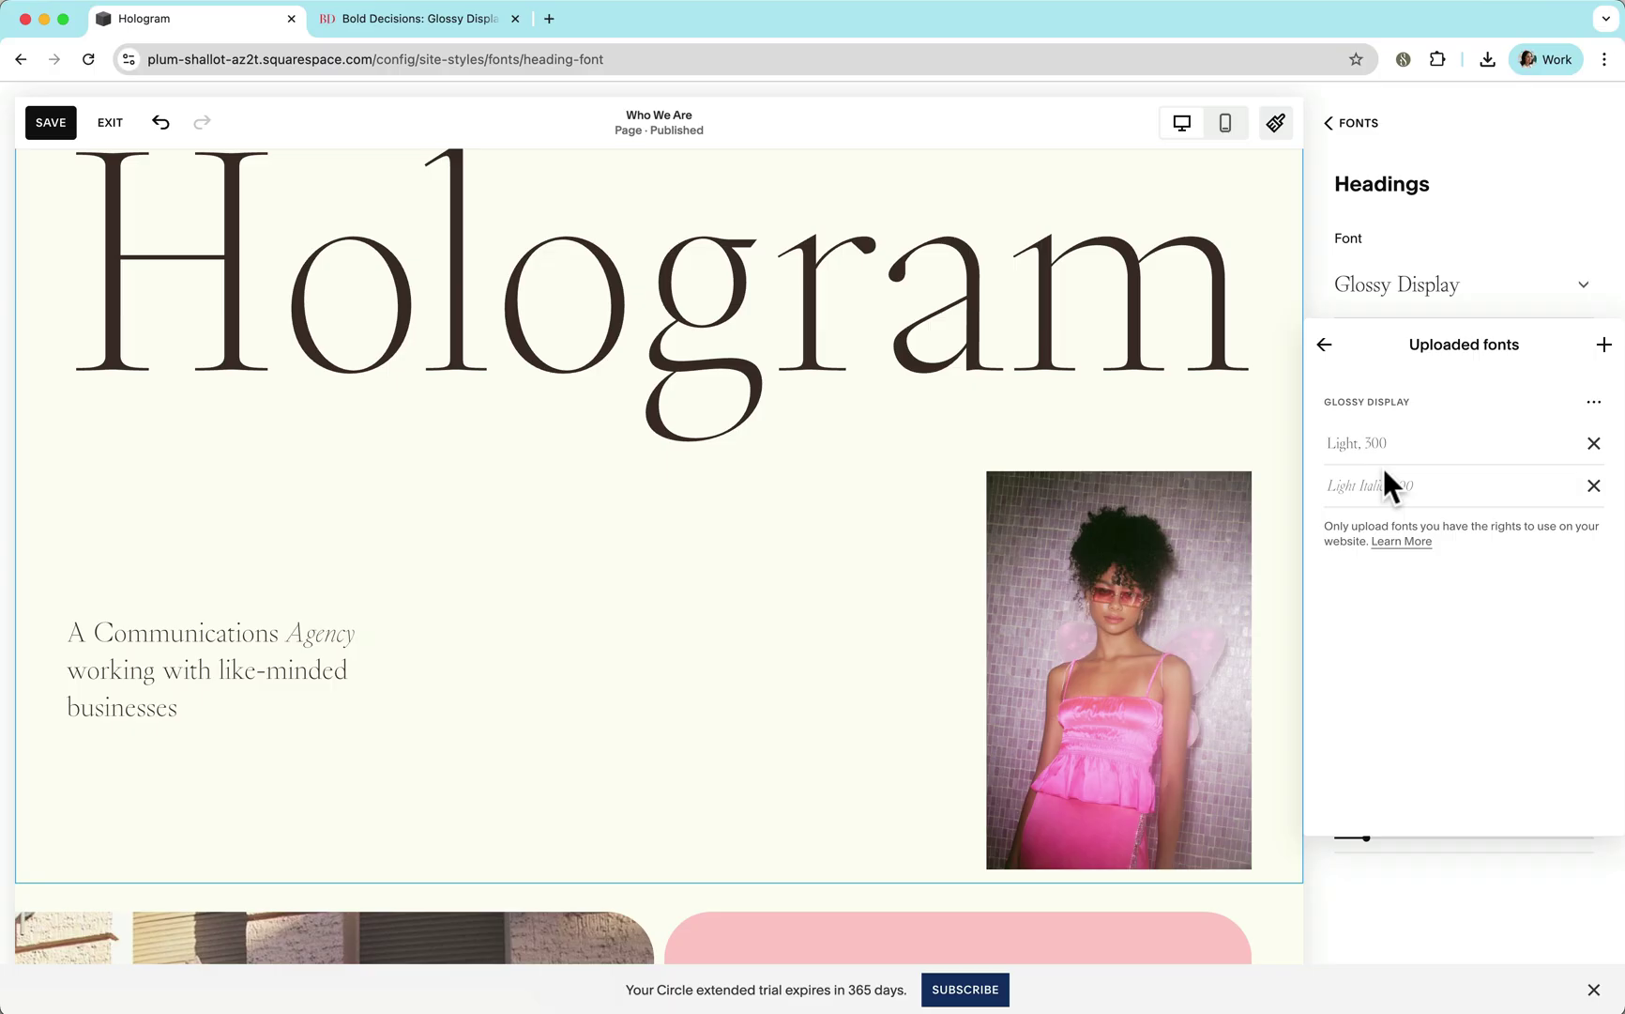
pyautogui.scroll(5, 1383, 494)
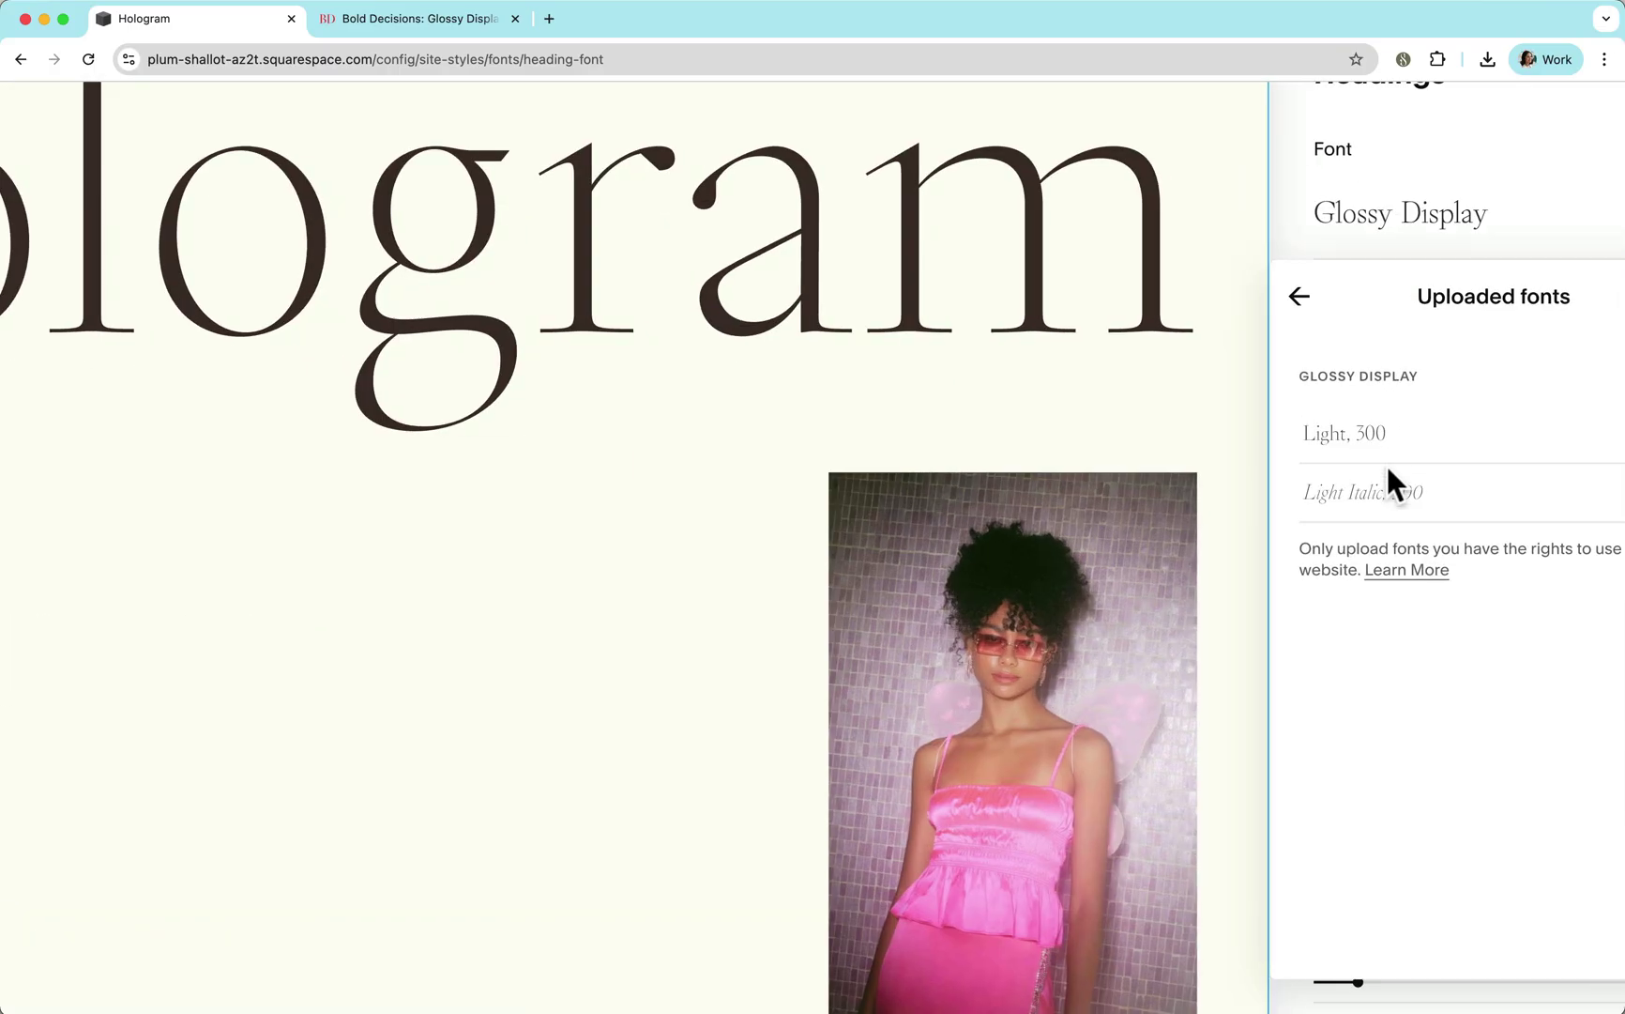
pyautogui.scroll(3, 1386, 474)
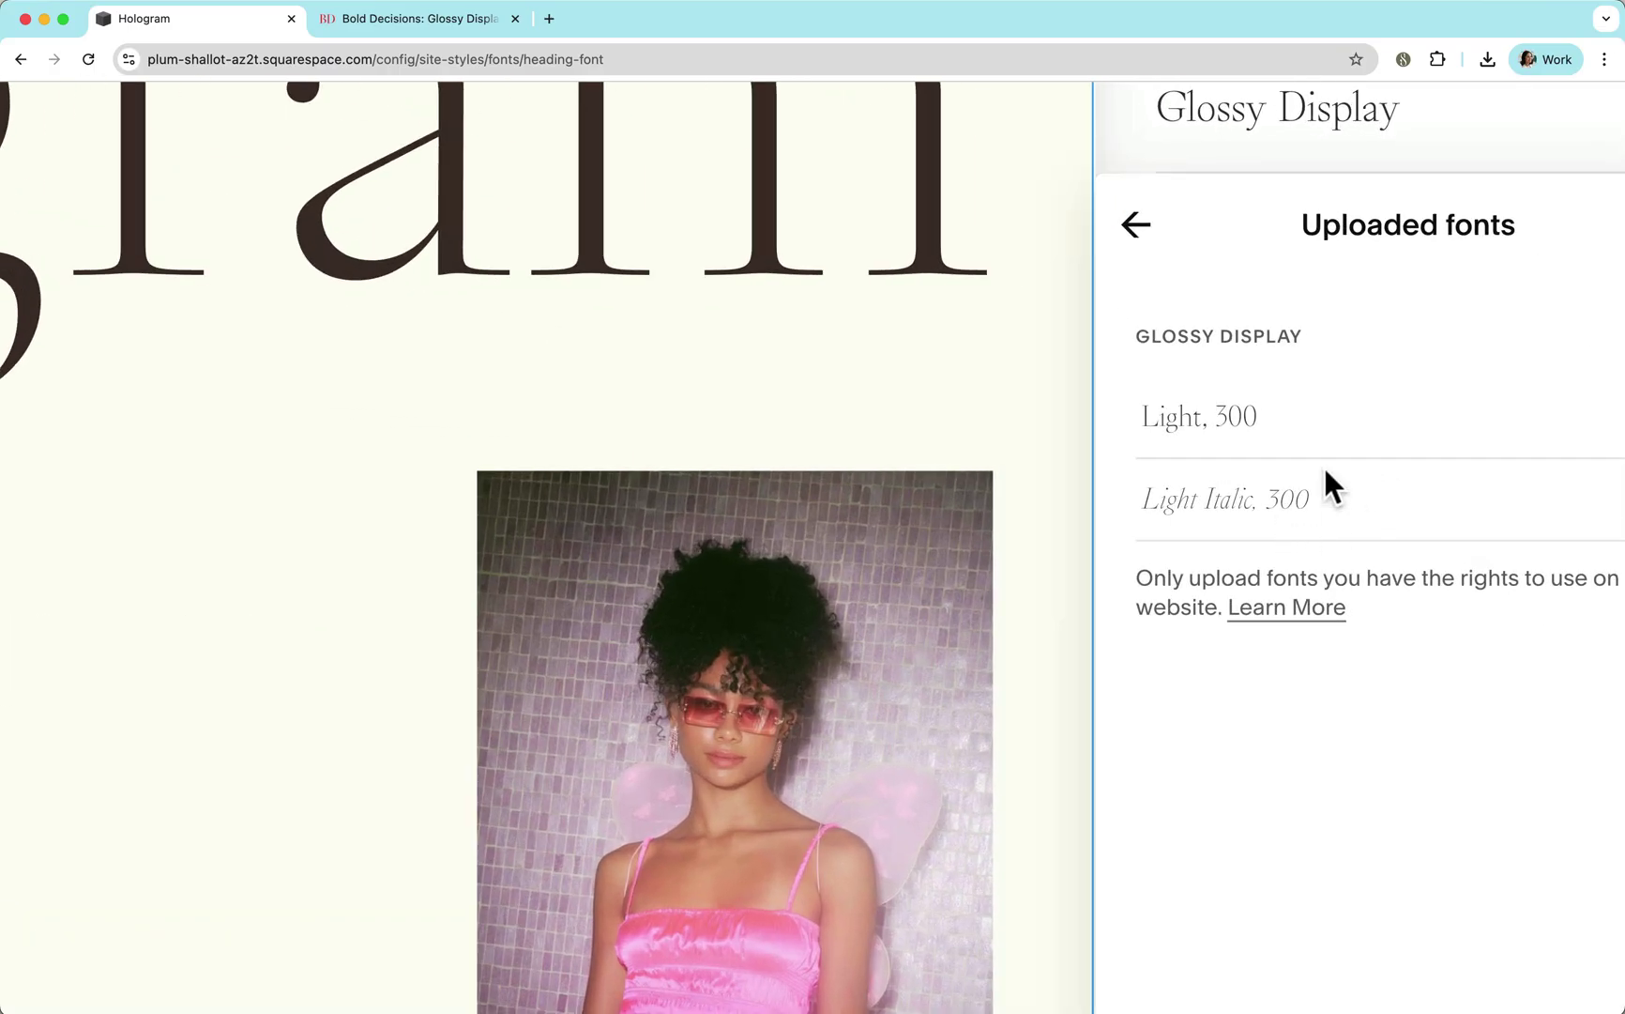
pyautogui.scroll(-8, 1300, 515)
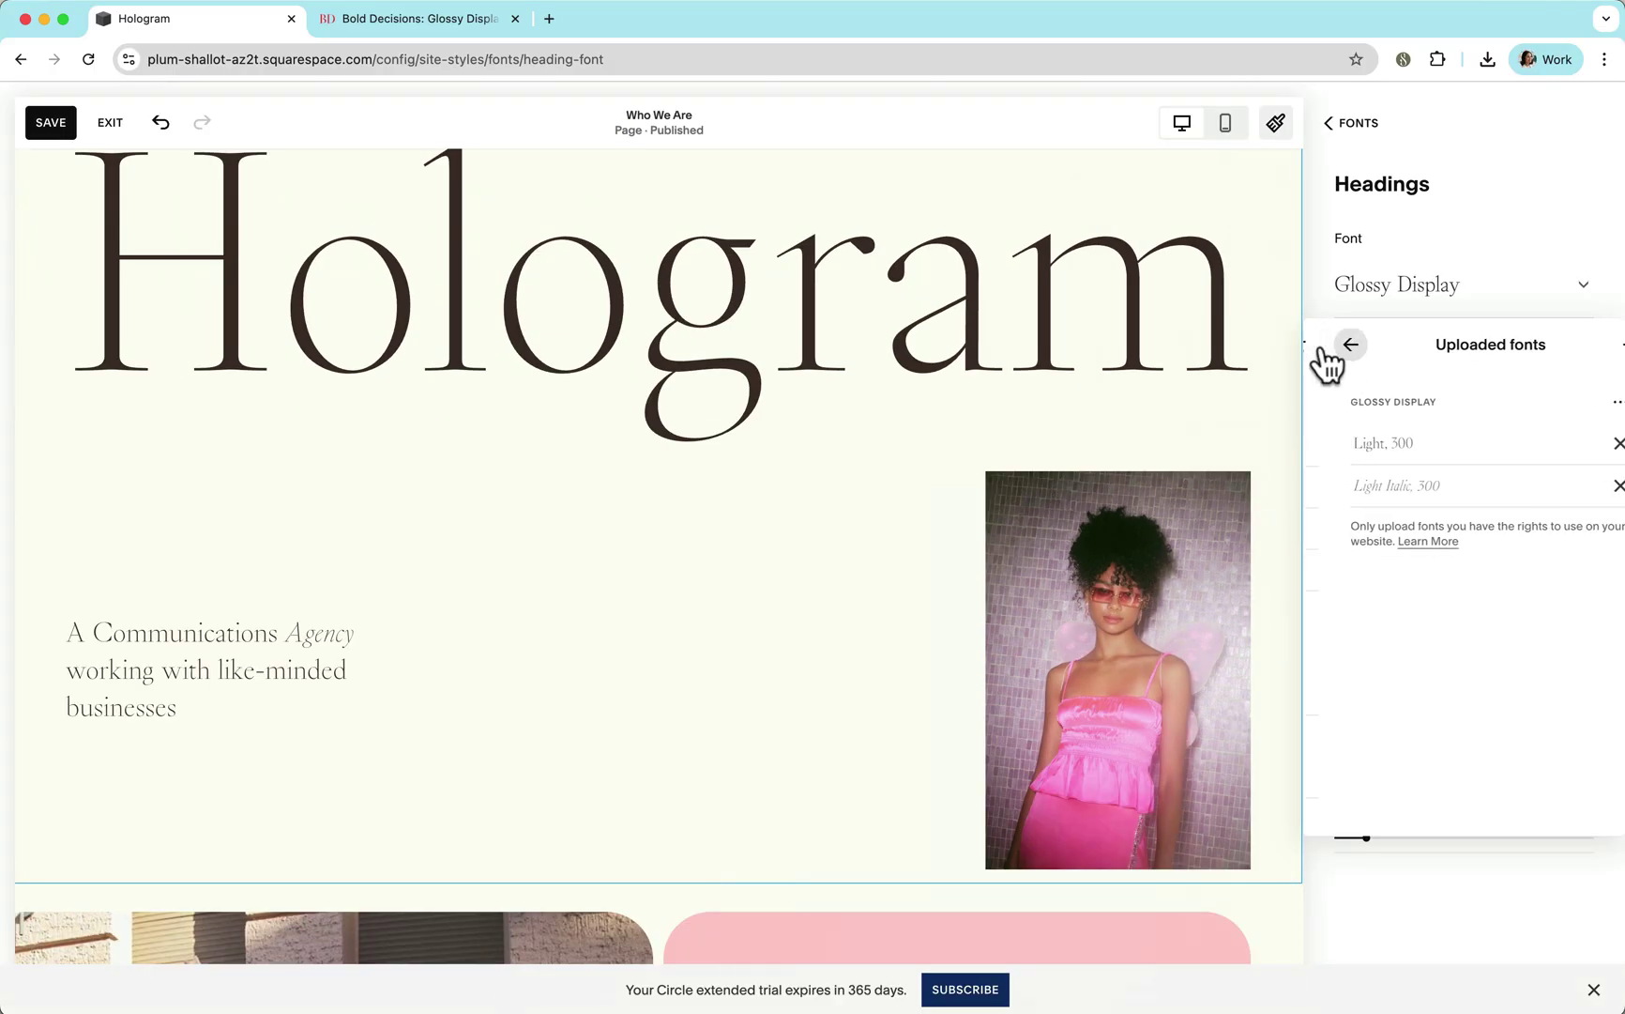
pyautogui.click(1326, 347)
pyautogui.scroll(10, 347, 627)
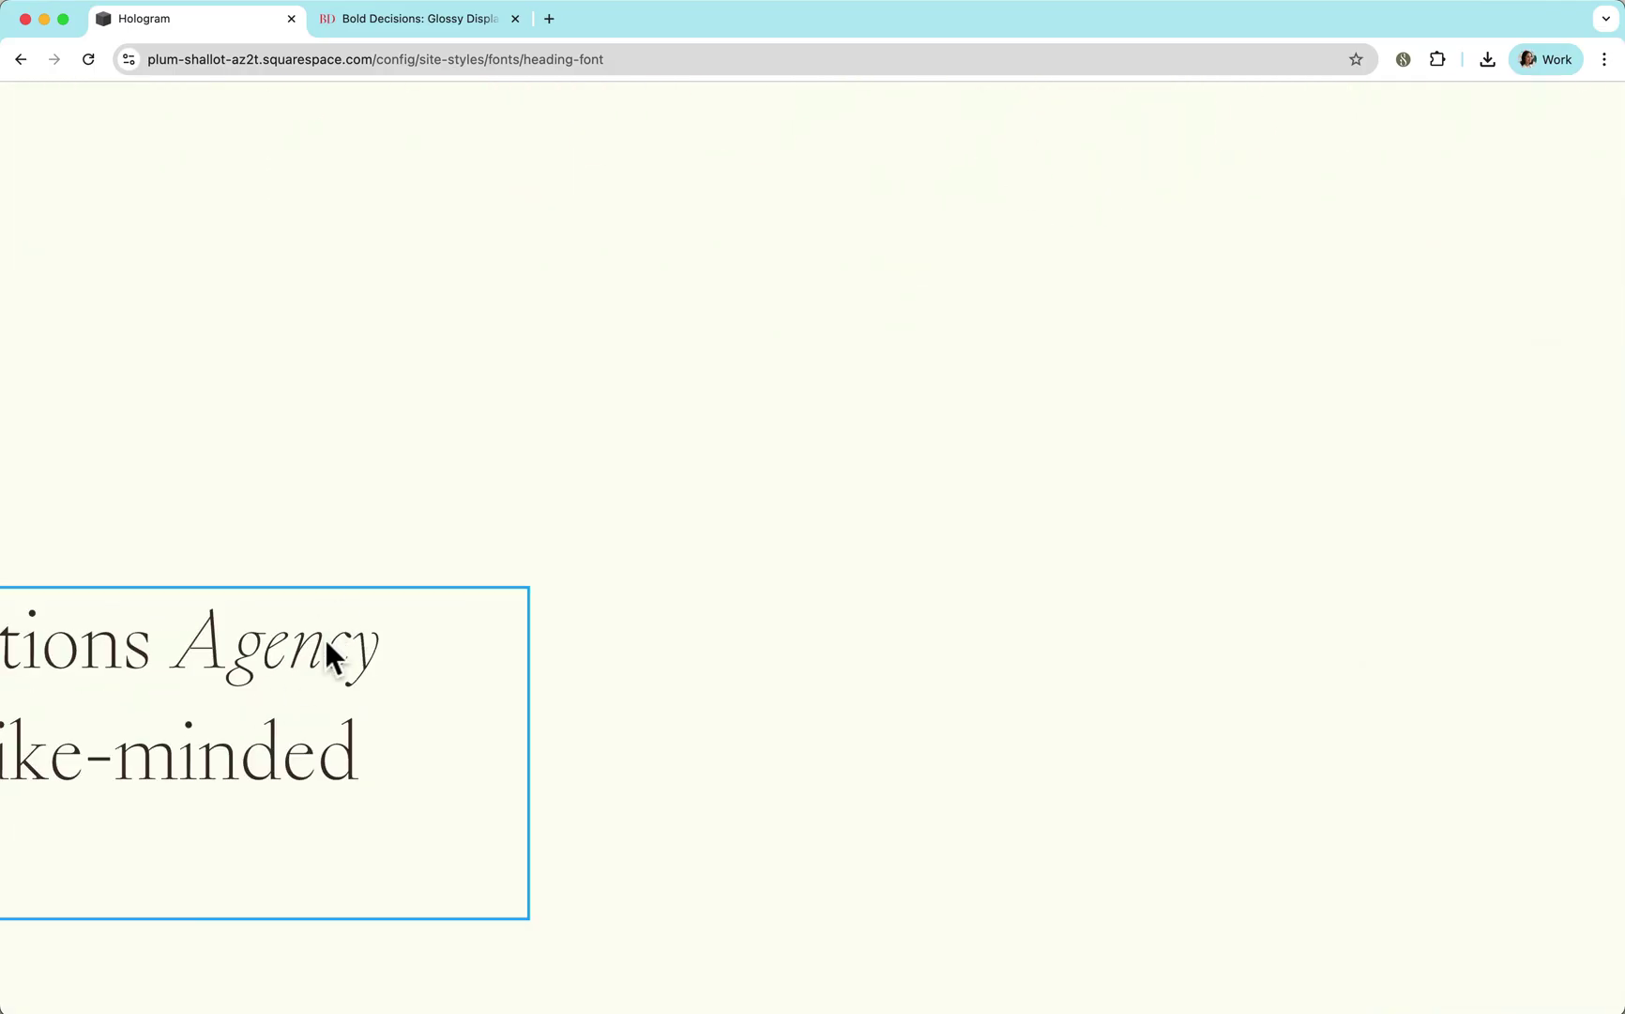
pyautogui.scroll(1, 324, 636)
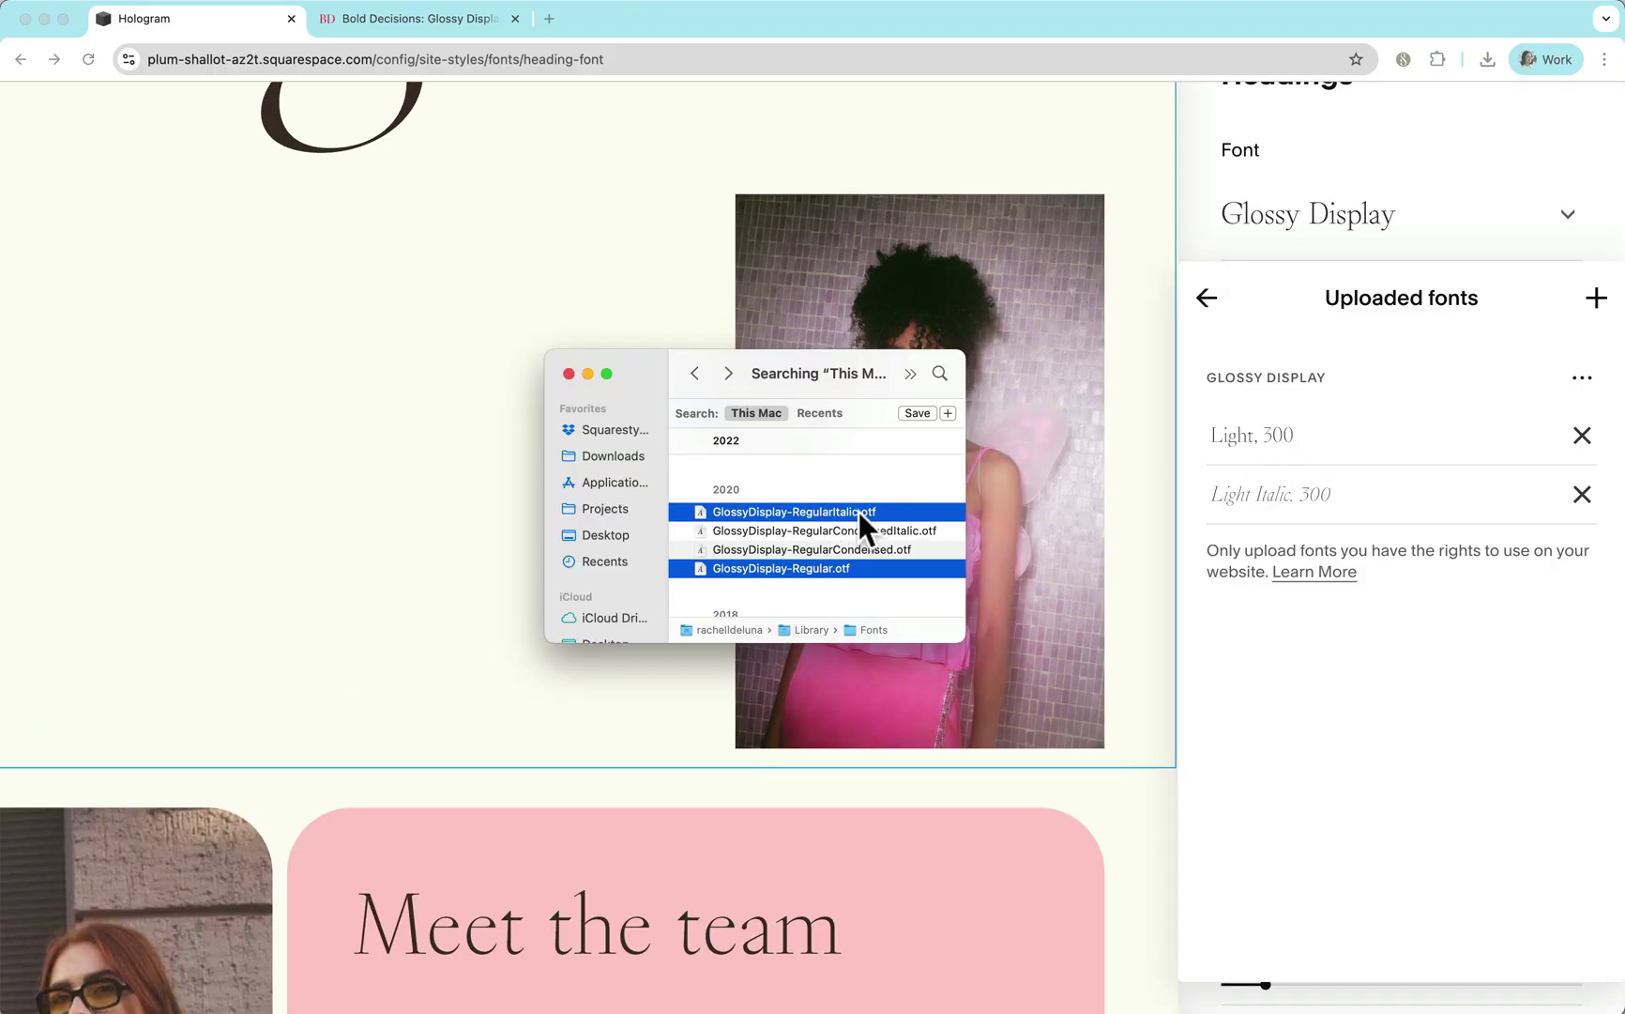
# - Upload Glossy Display Regular and Regular Italic, then set the headings weight to 400
pyautogui.moveTo(859, 511); pyautogui.dragTo(1311, 593)
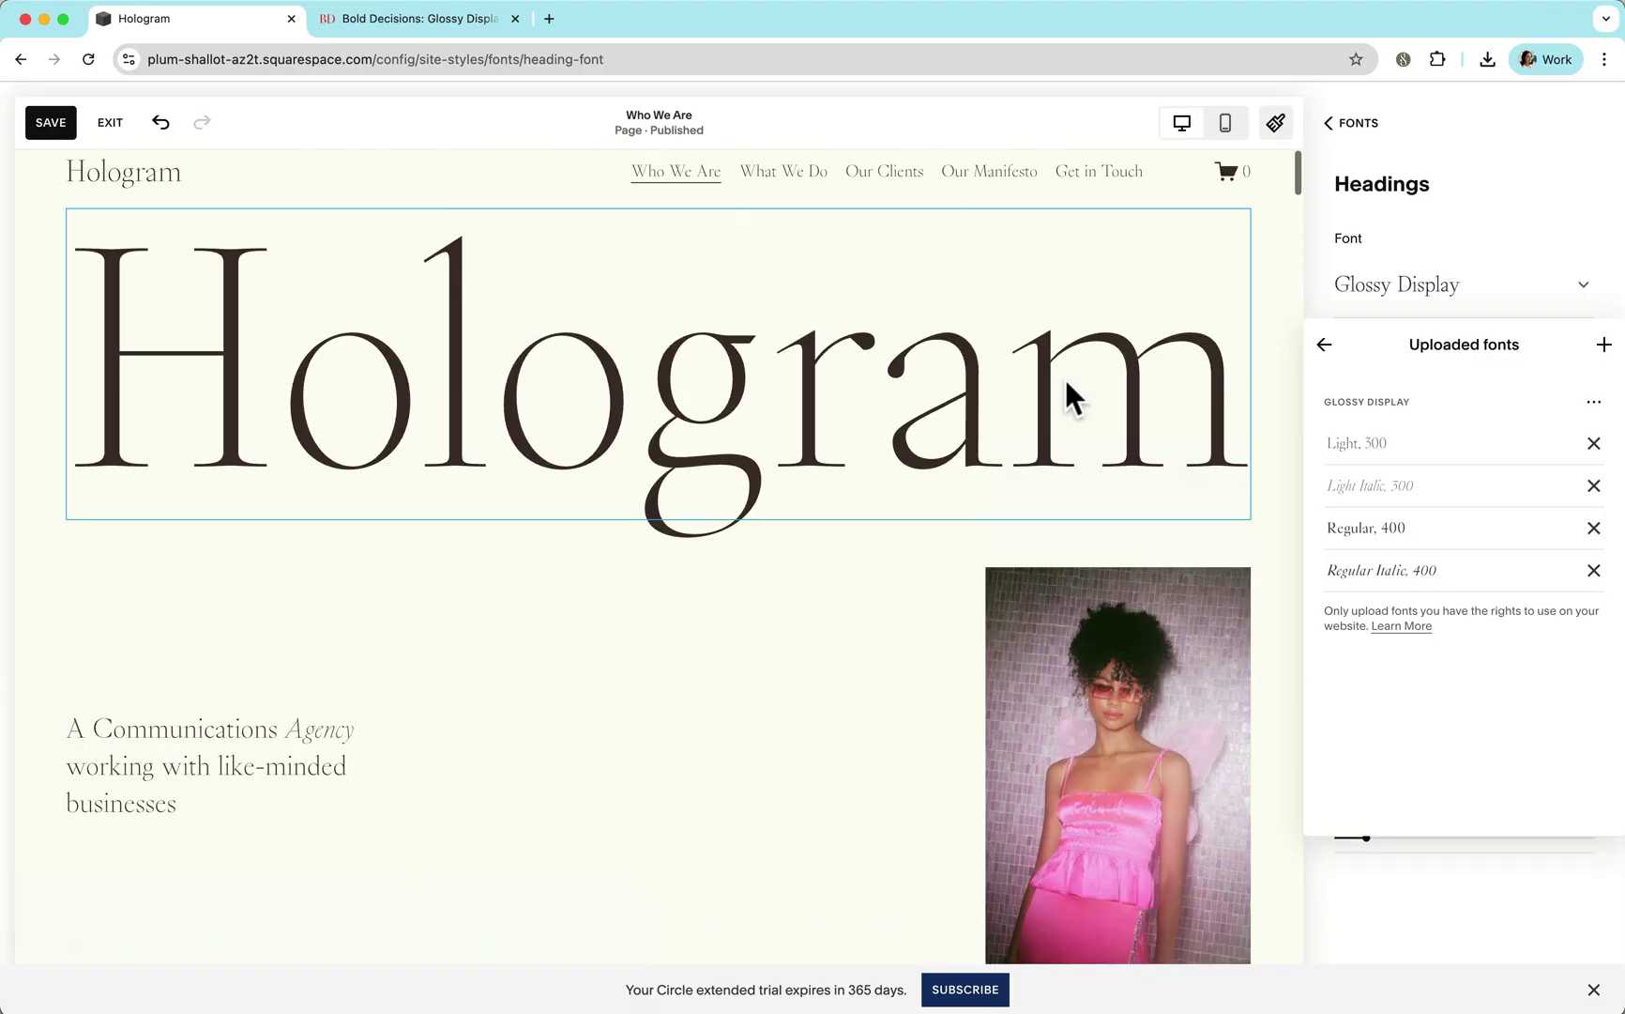
pyautogui.click(1325, 344)
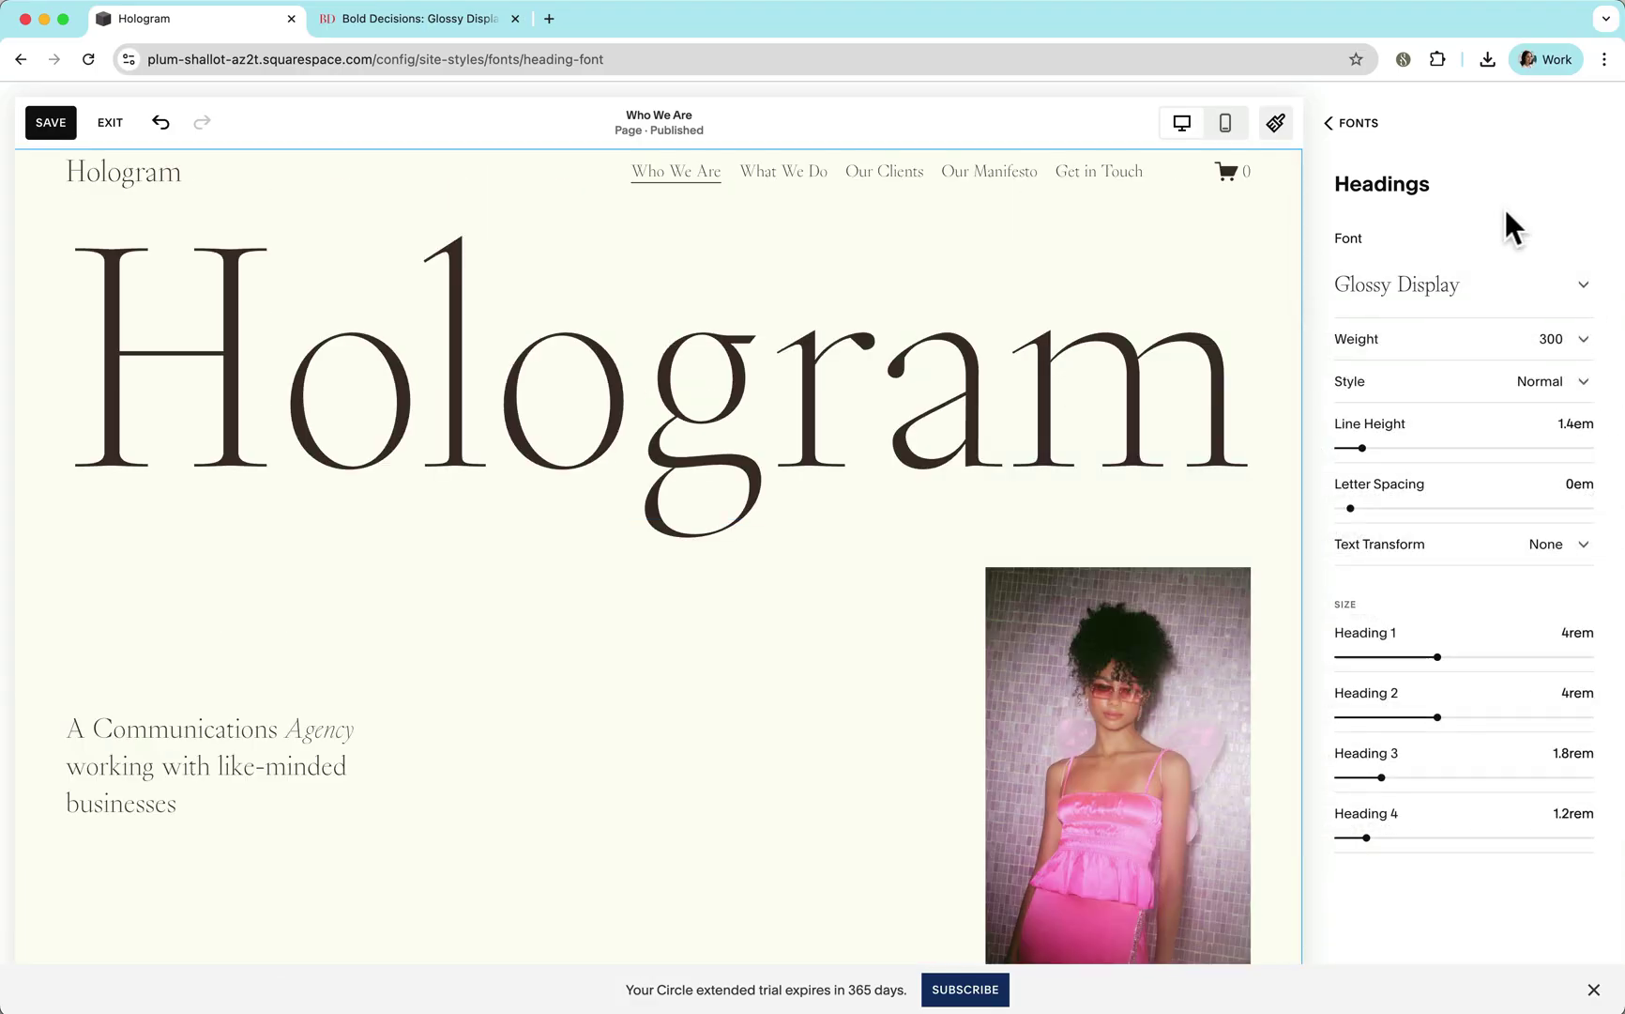
pyautogui.click(1563, 345)
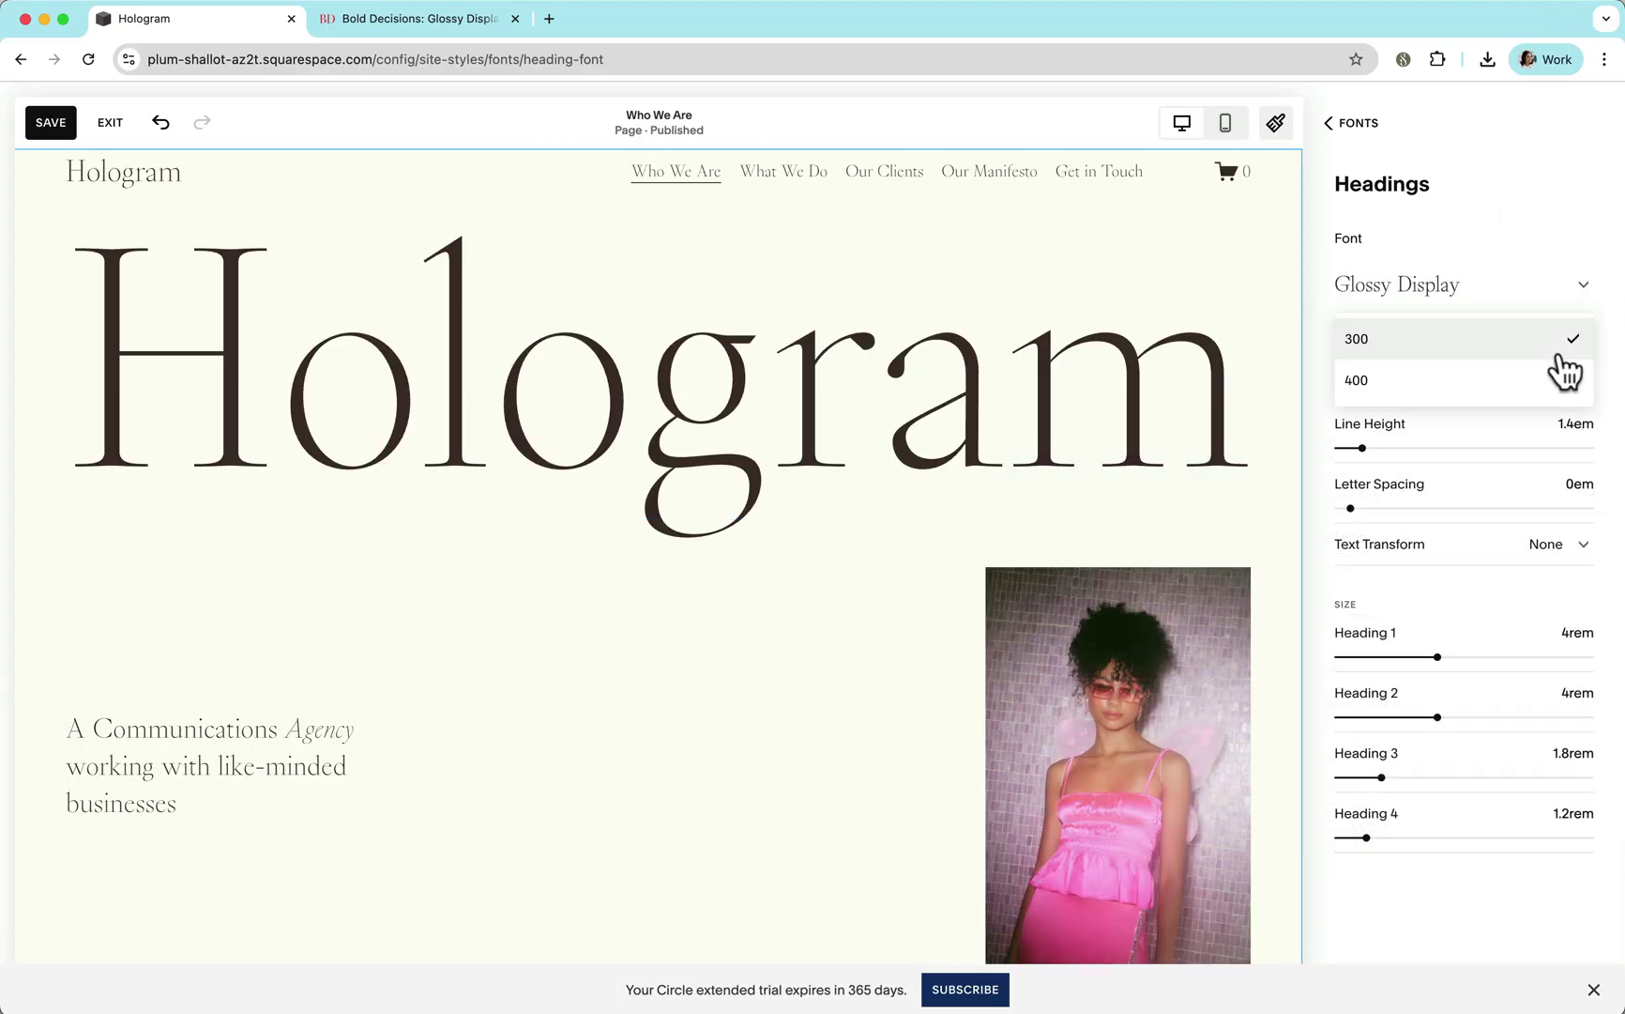
pyautogui.click(1470, 397)
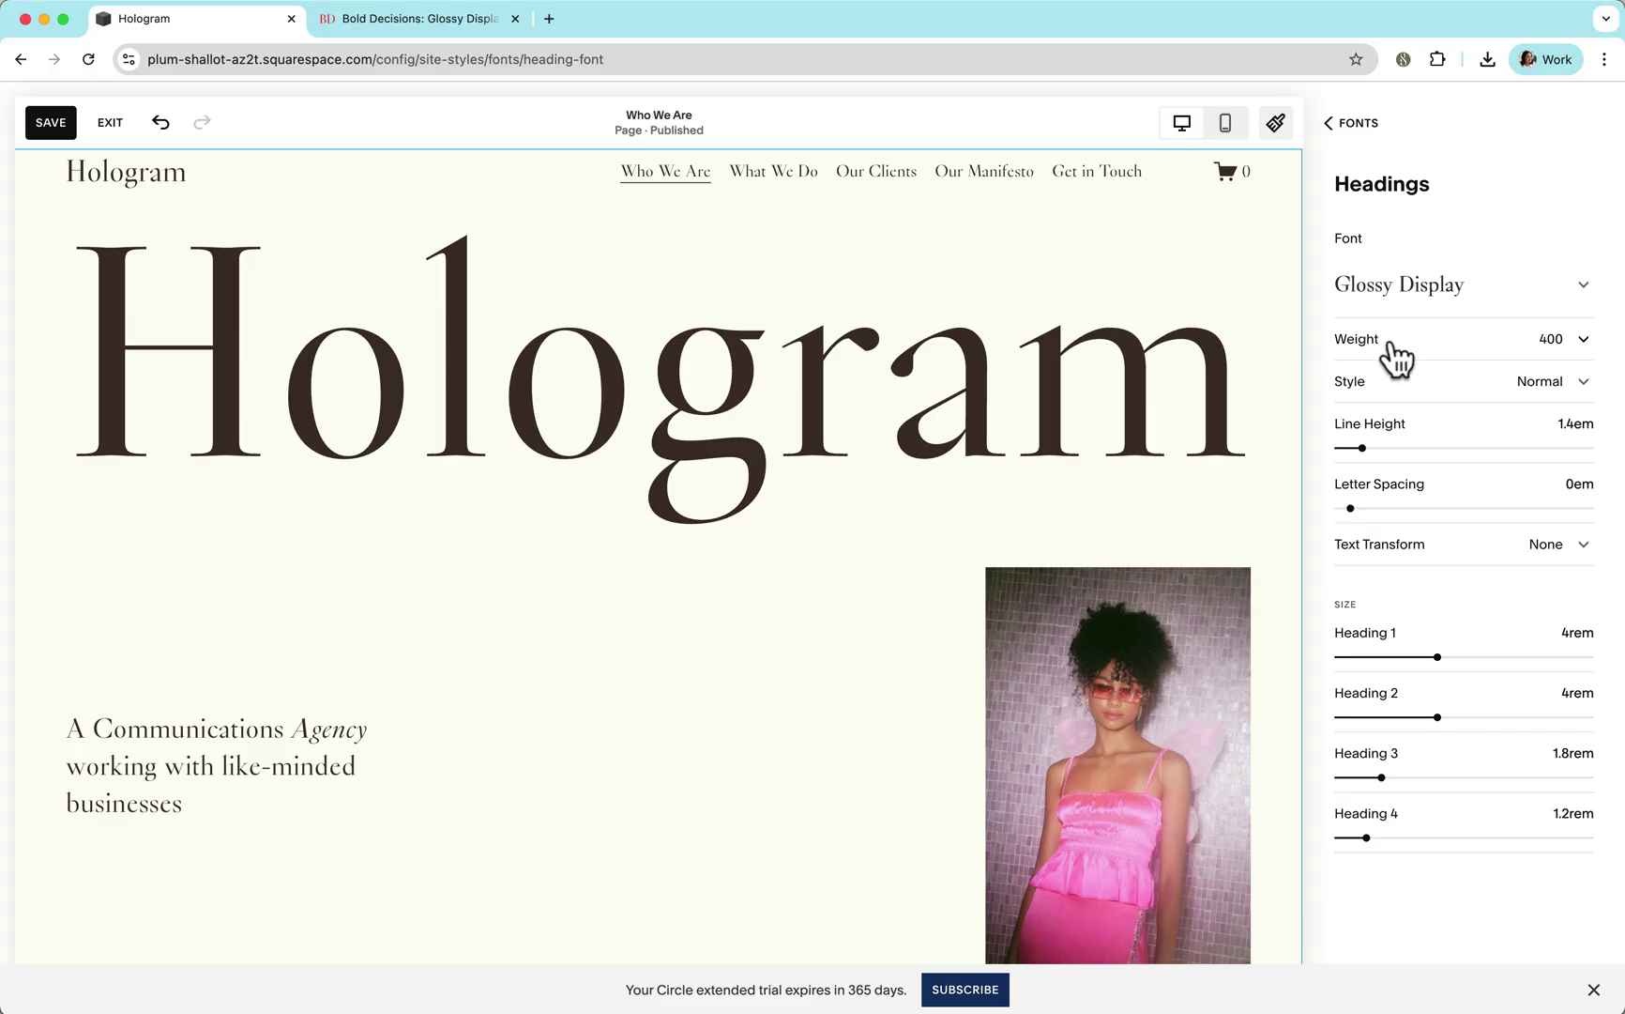
pyautogui.click(1400, 285)
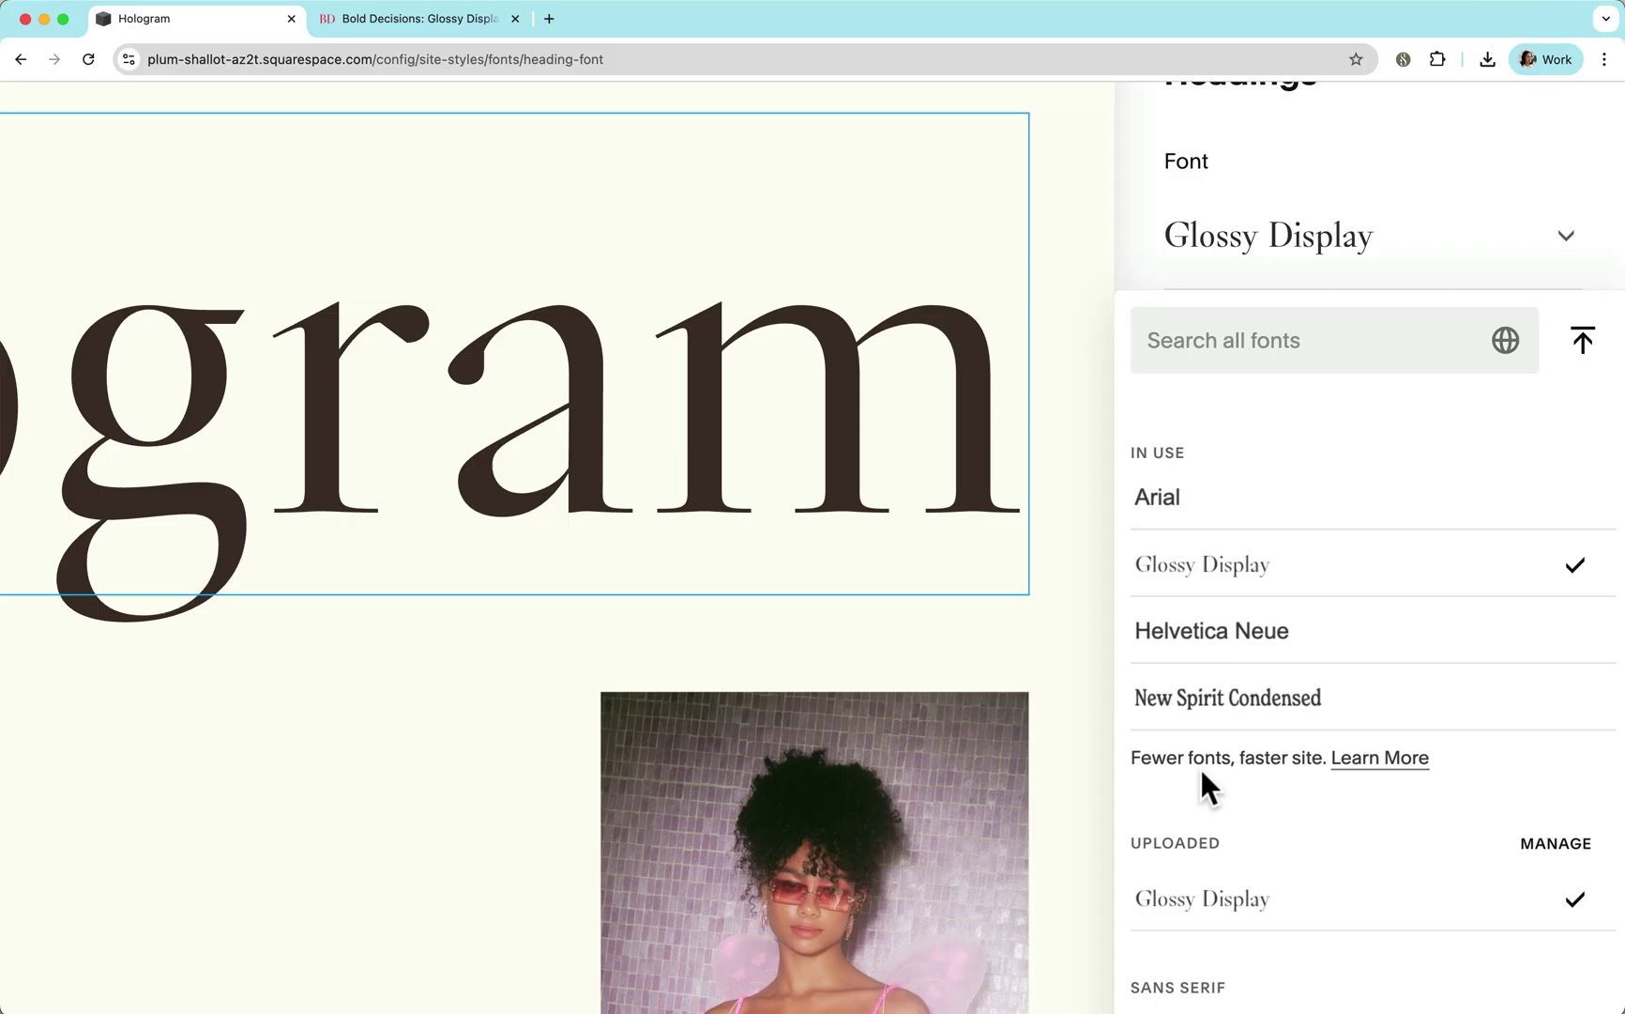
# - Scroll the headings font list down to the Uploaded fonts section
pyautogui.scroll(-2, 573, 824)
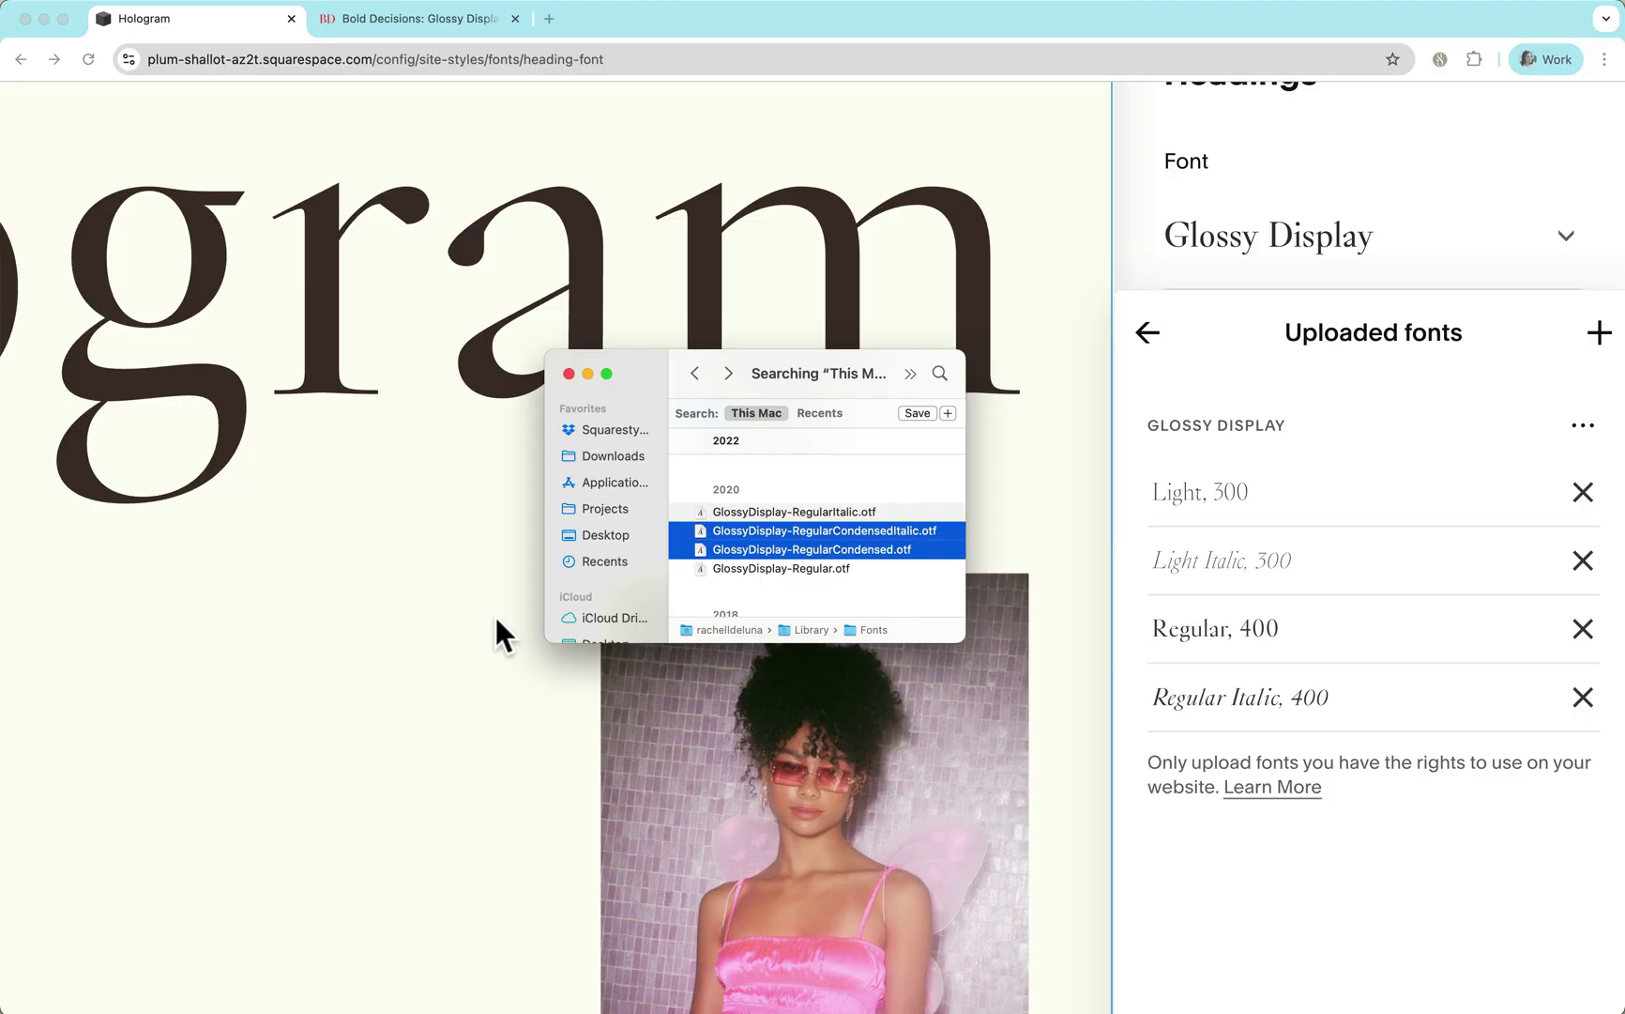
# - Bring the Chrome site editor in front of the Finder search window
pyautogui.click(1138, 341)
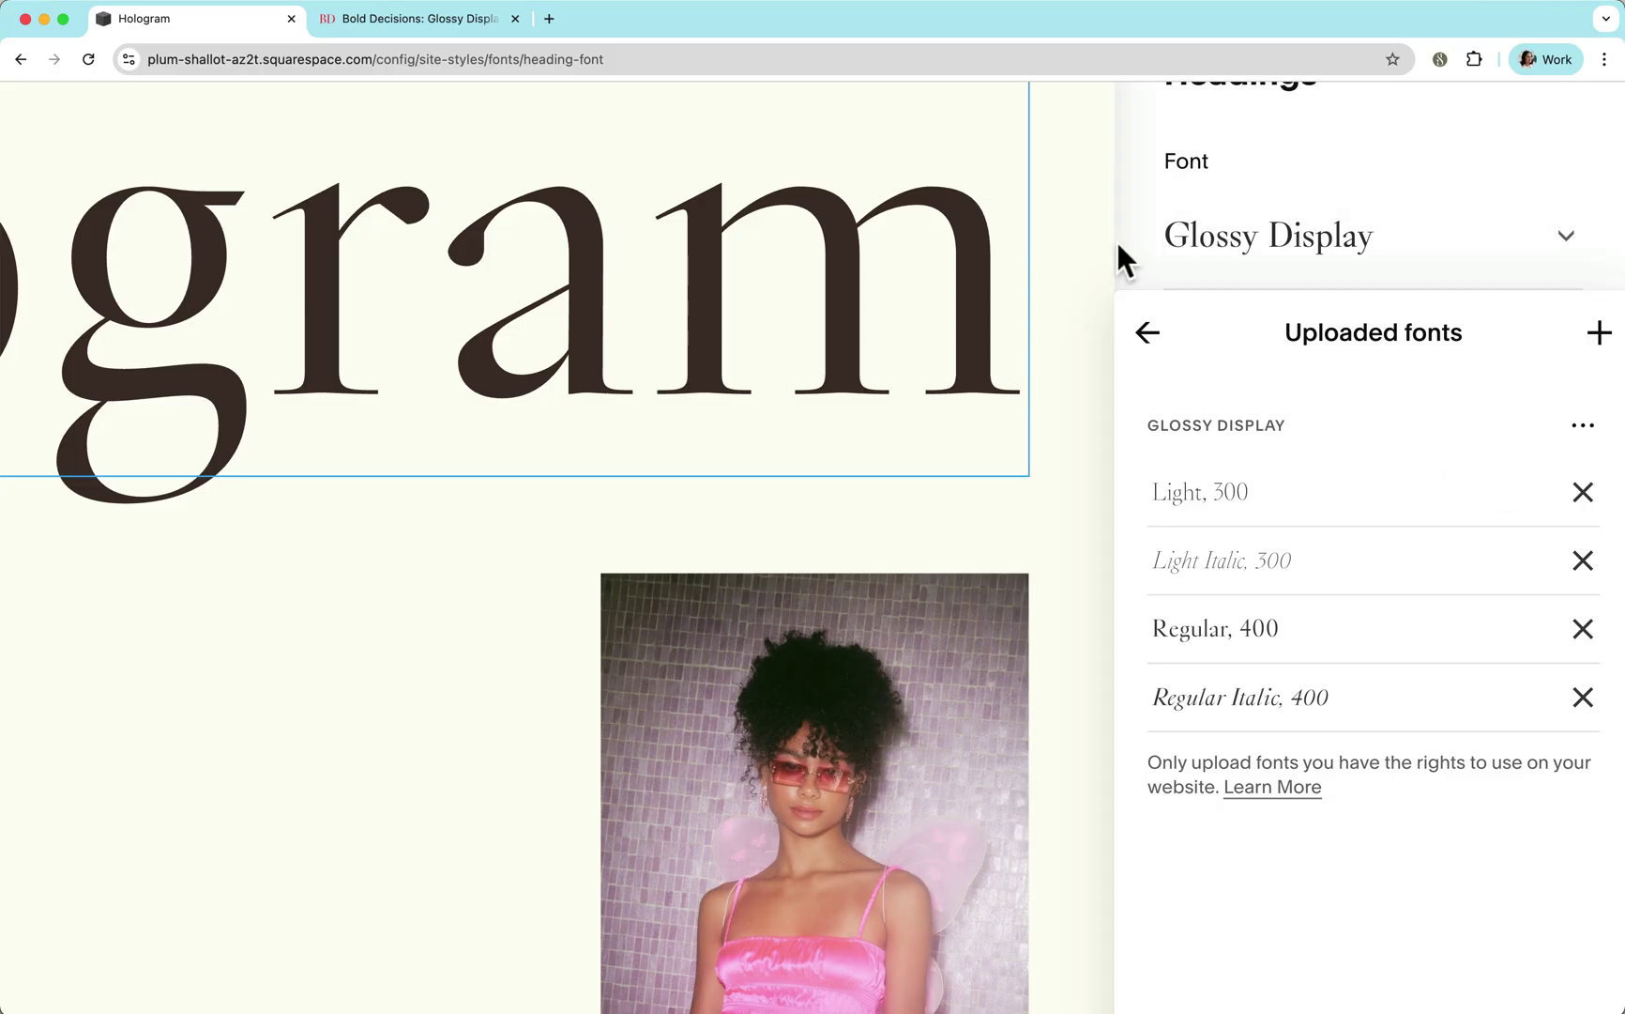
pyautogui.click(1564, 634)
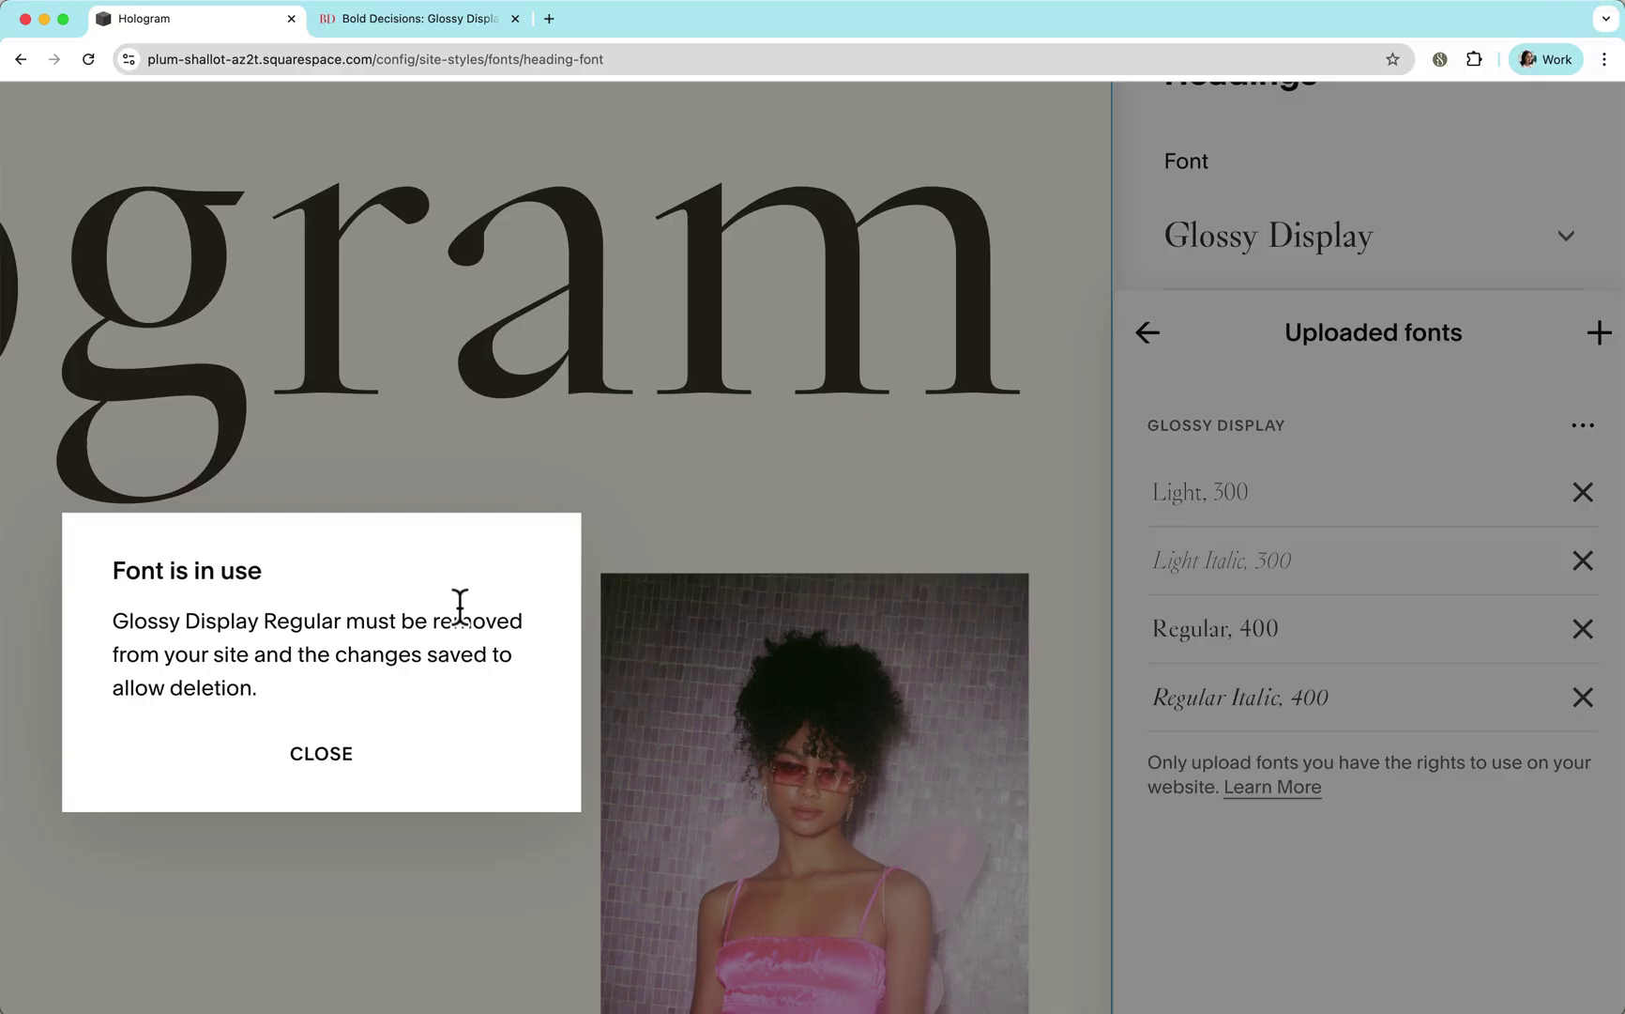
pyautogui.click(329, 756)
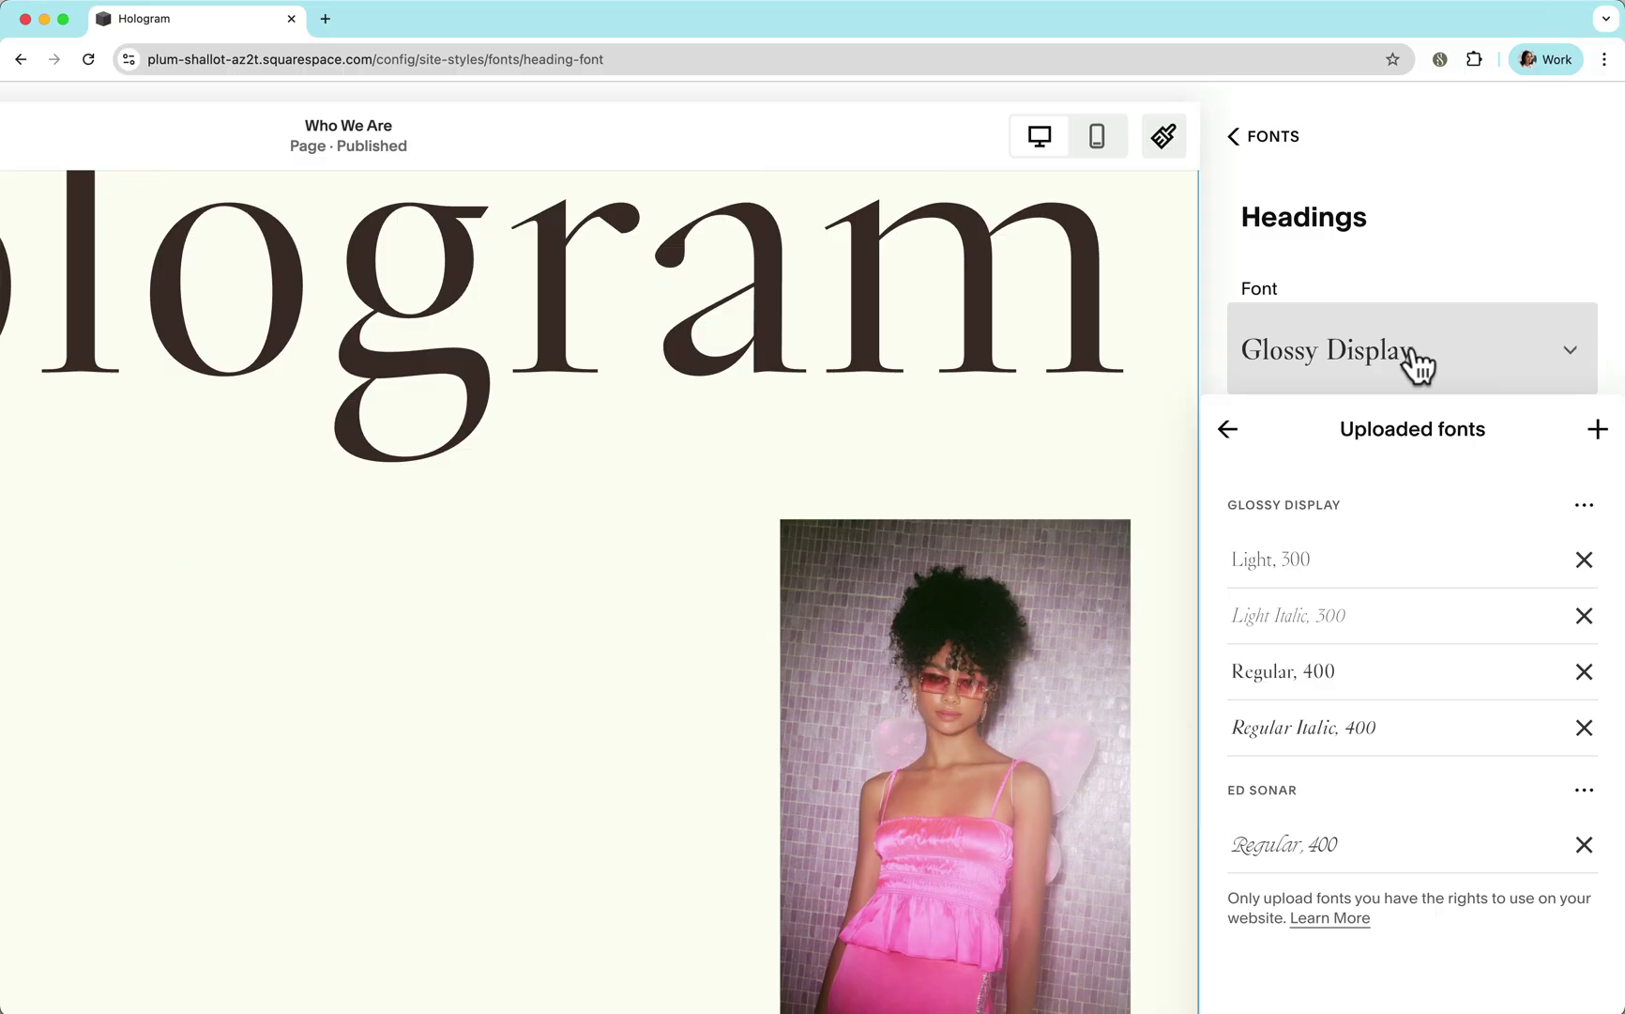
# - Change the Miscellaneous style font from New Spirit Condensed to uploaded ED Sonar and save
pyautogui.click(1382, 369)
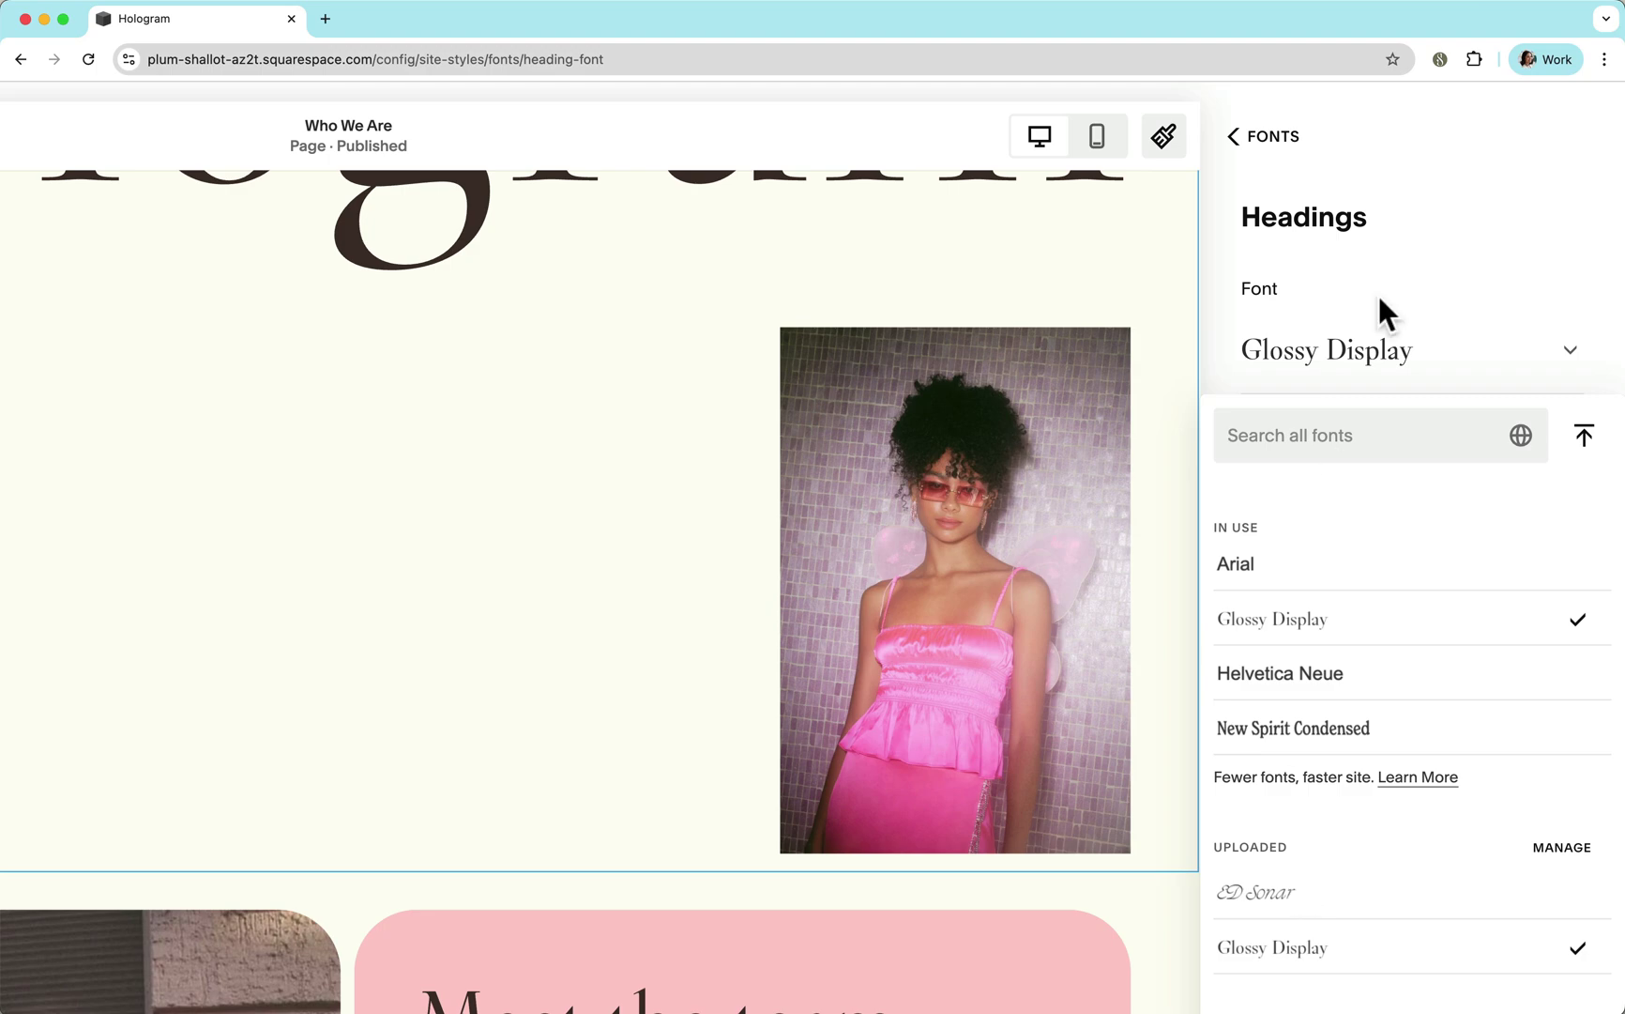
pyautogui.click(1418, 226)
pyautogui.click(1272, 155)
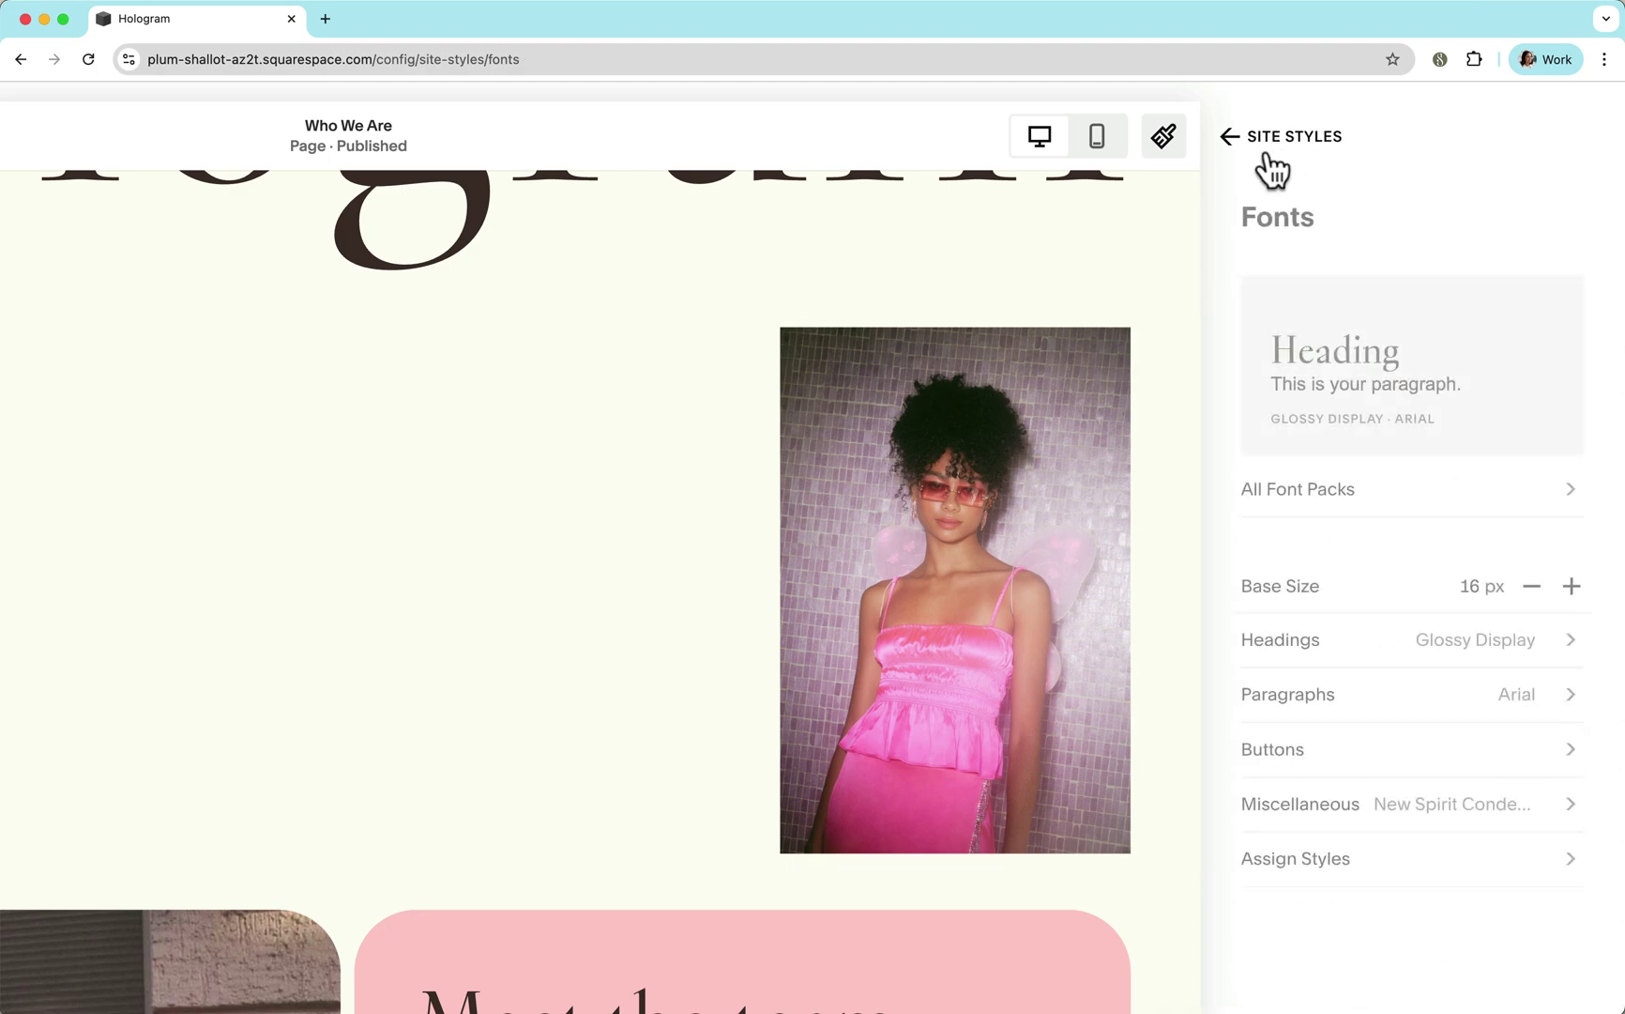
pyautogui.click(1464, 698)
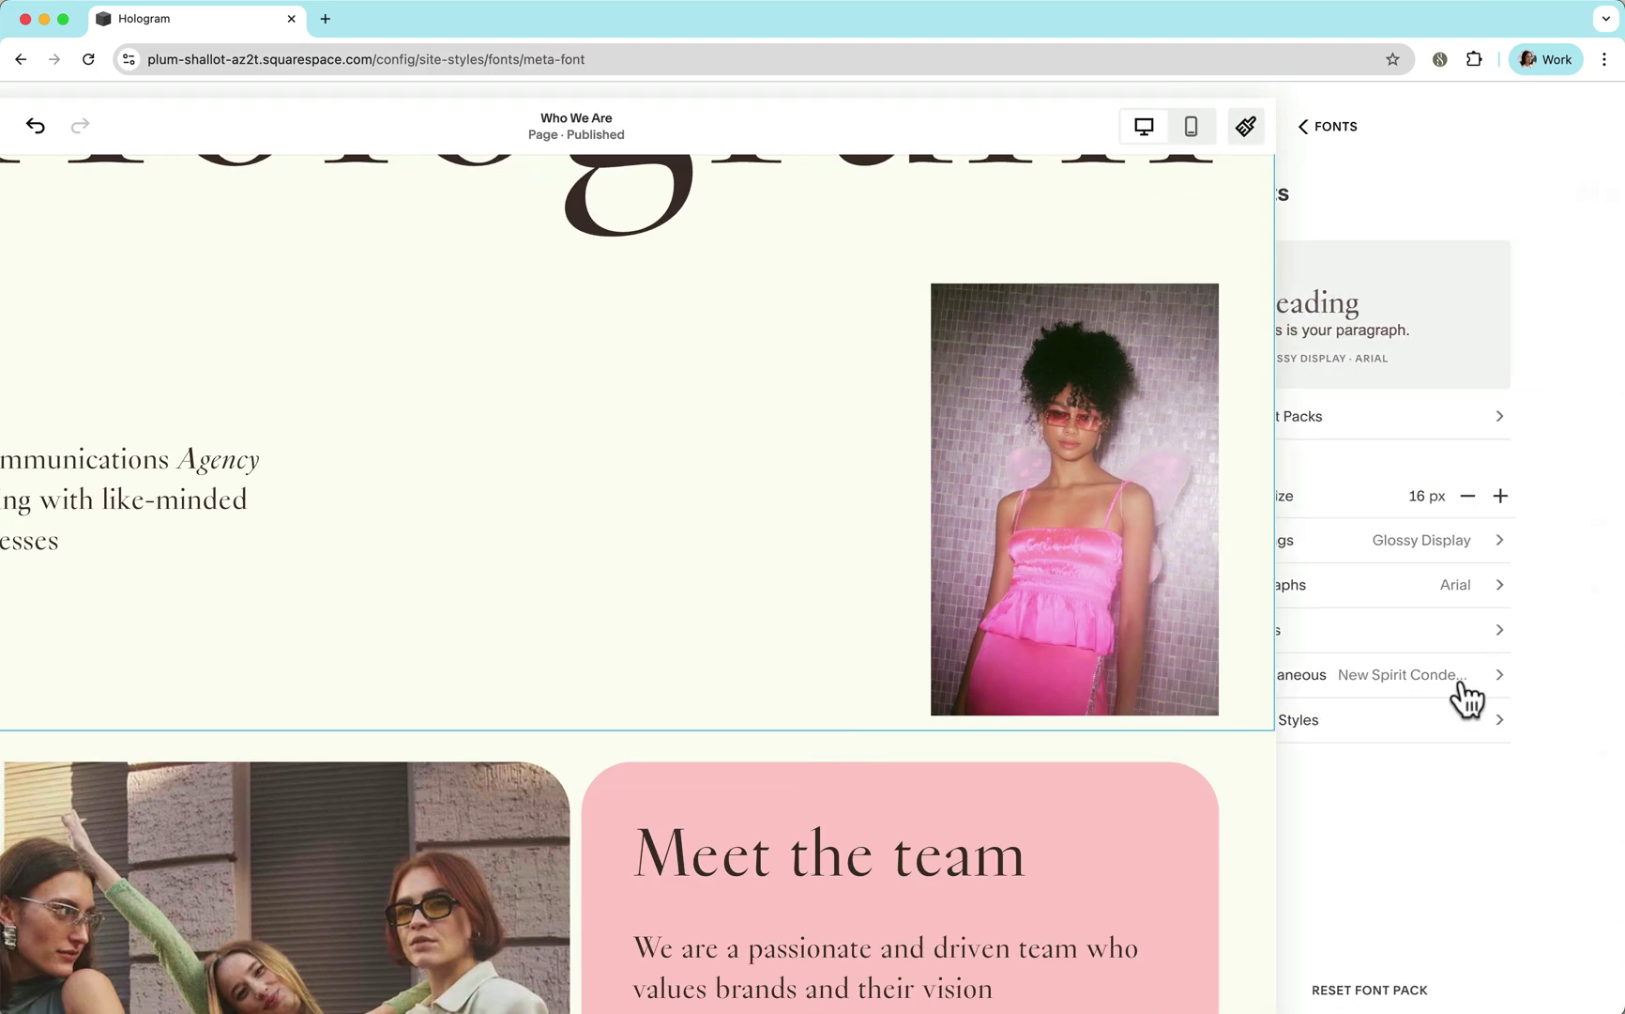
pyautogui.click(1408, 355)
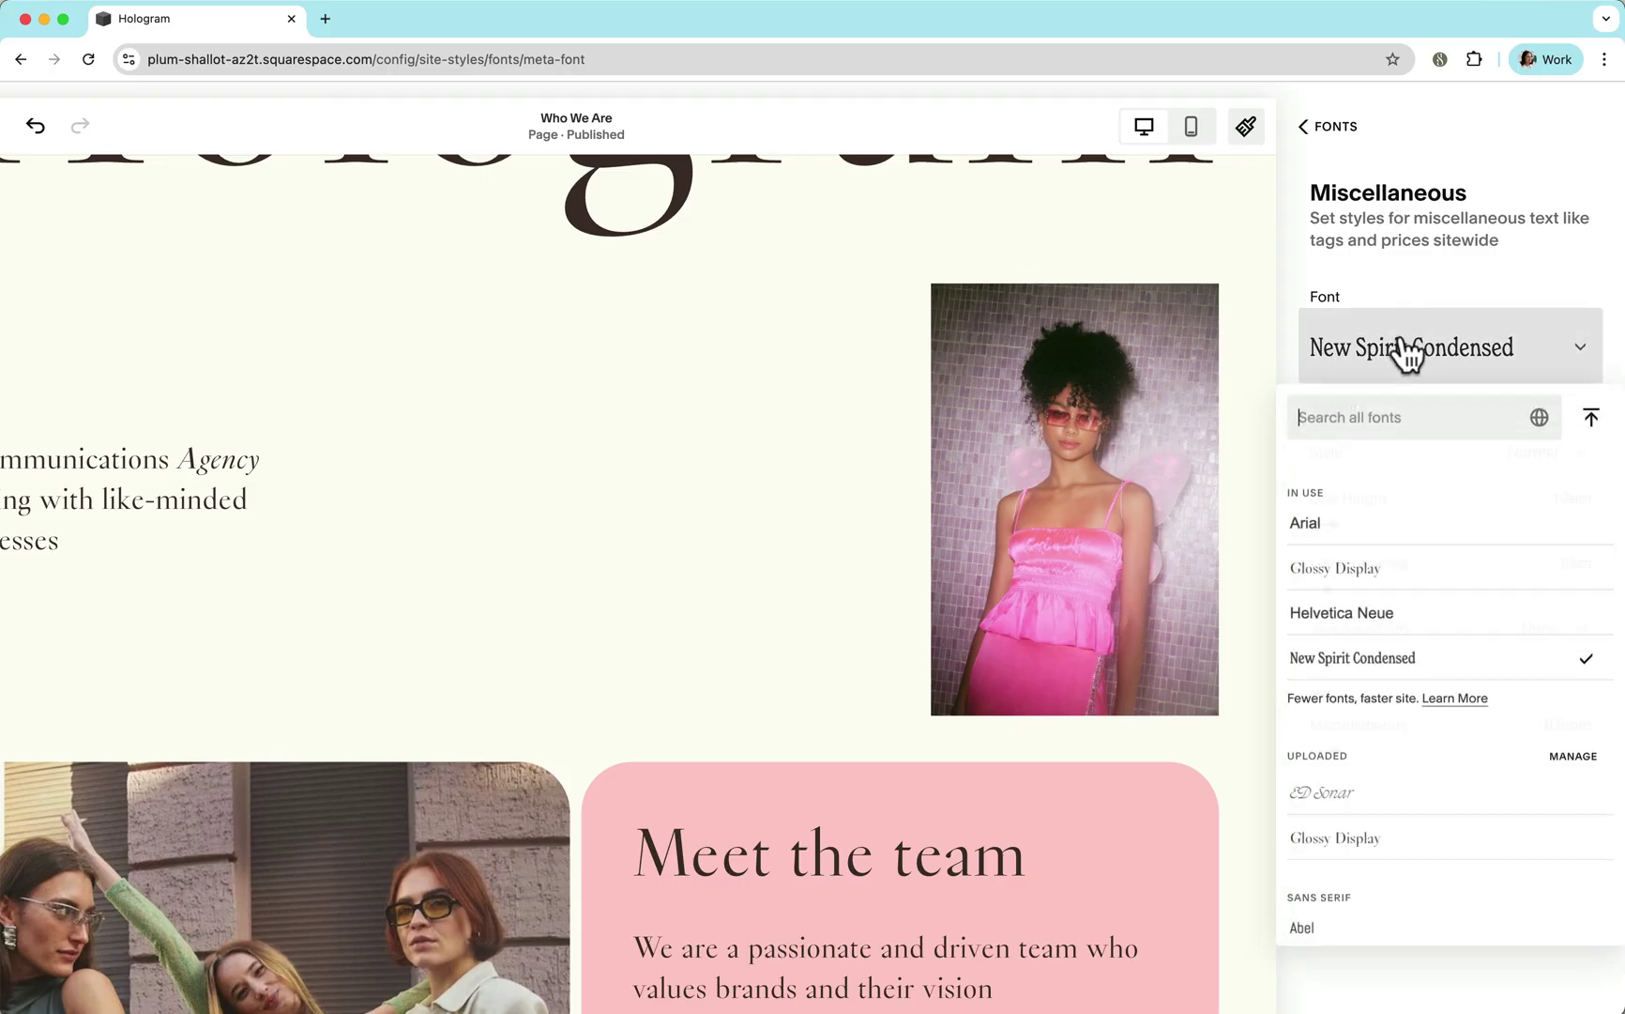
pyautogui.click(1326, 804)
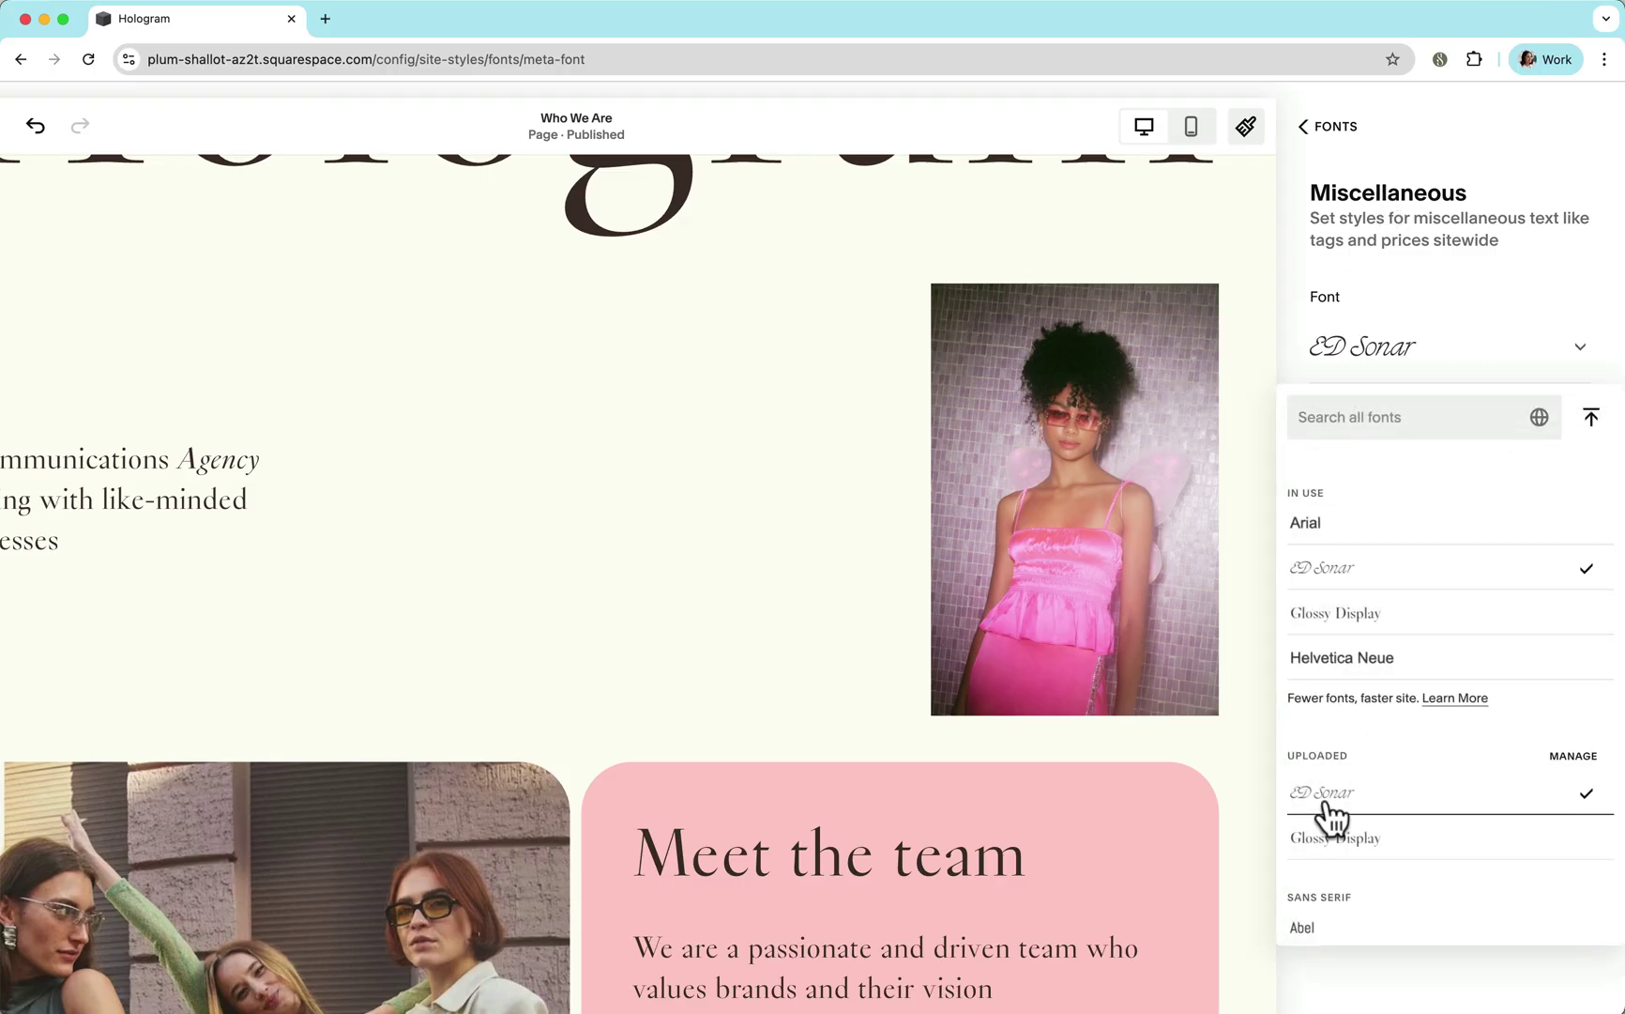
pyautogui.scroll(1, 998, 633)
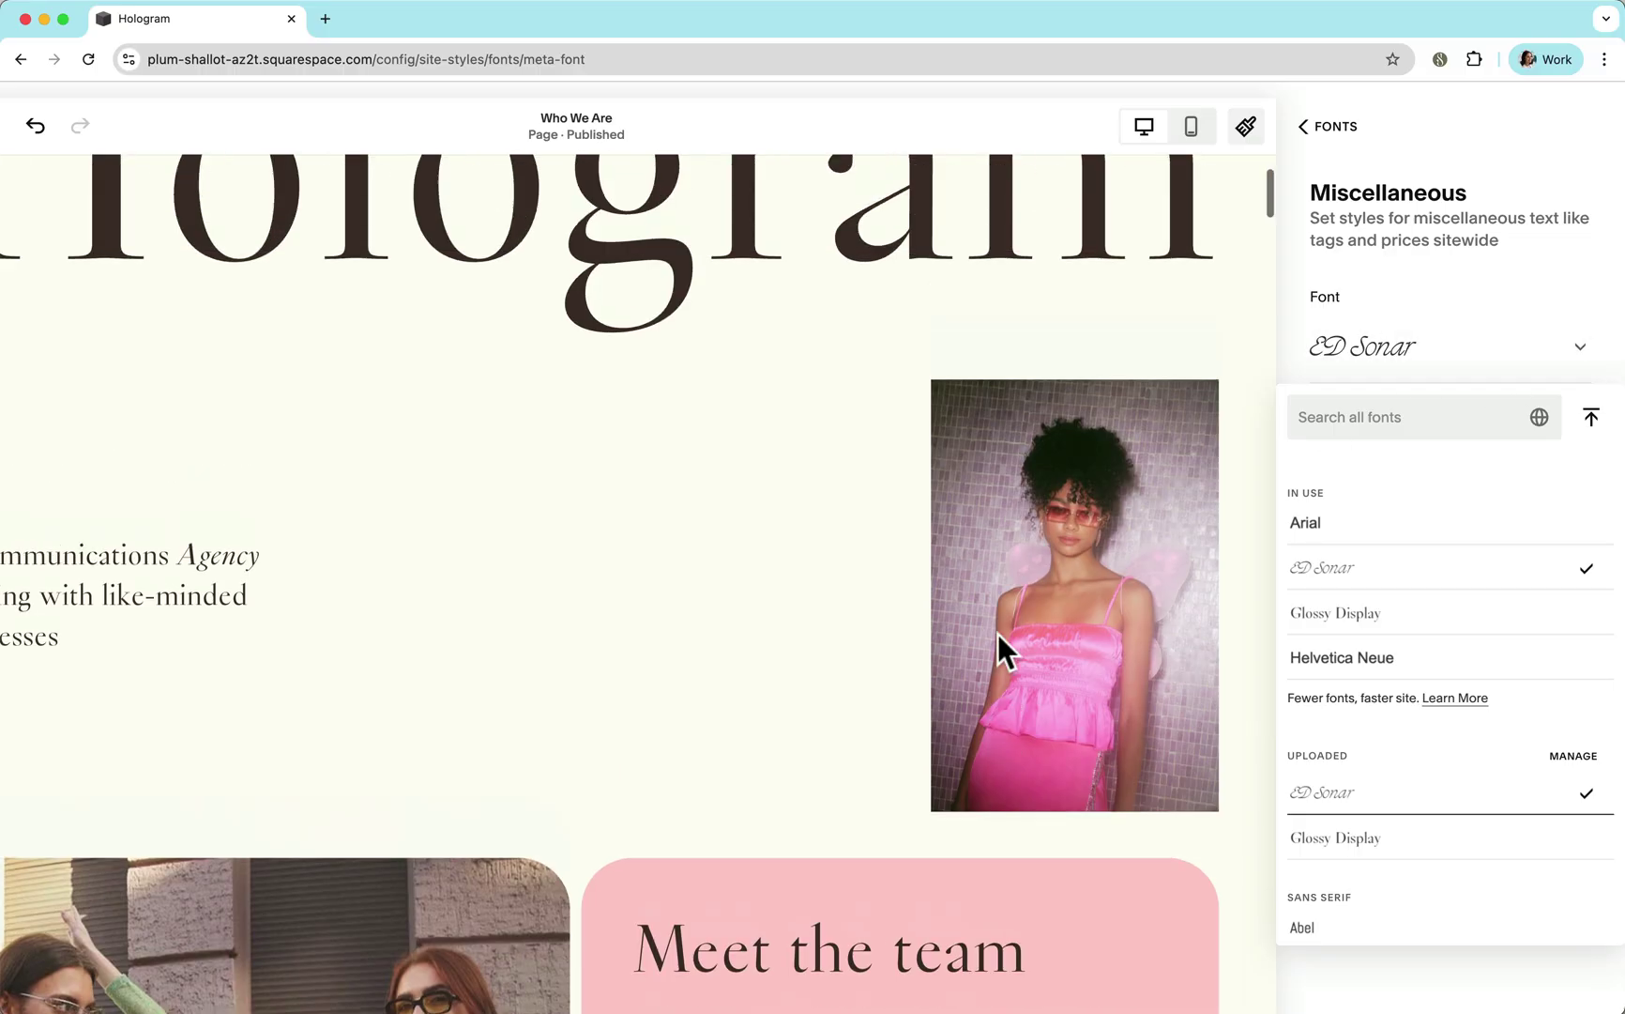
pyautogui.scroll(3, 999, 633)
pyautogui.click(66, 125)
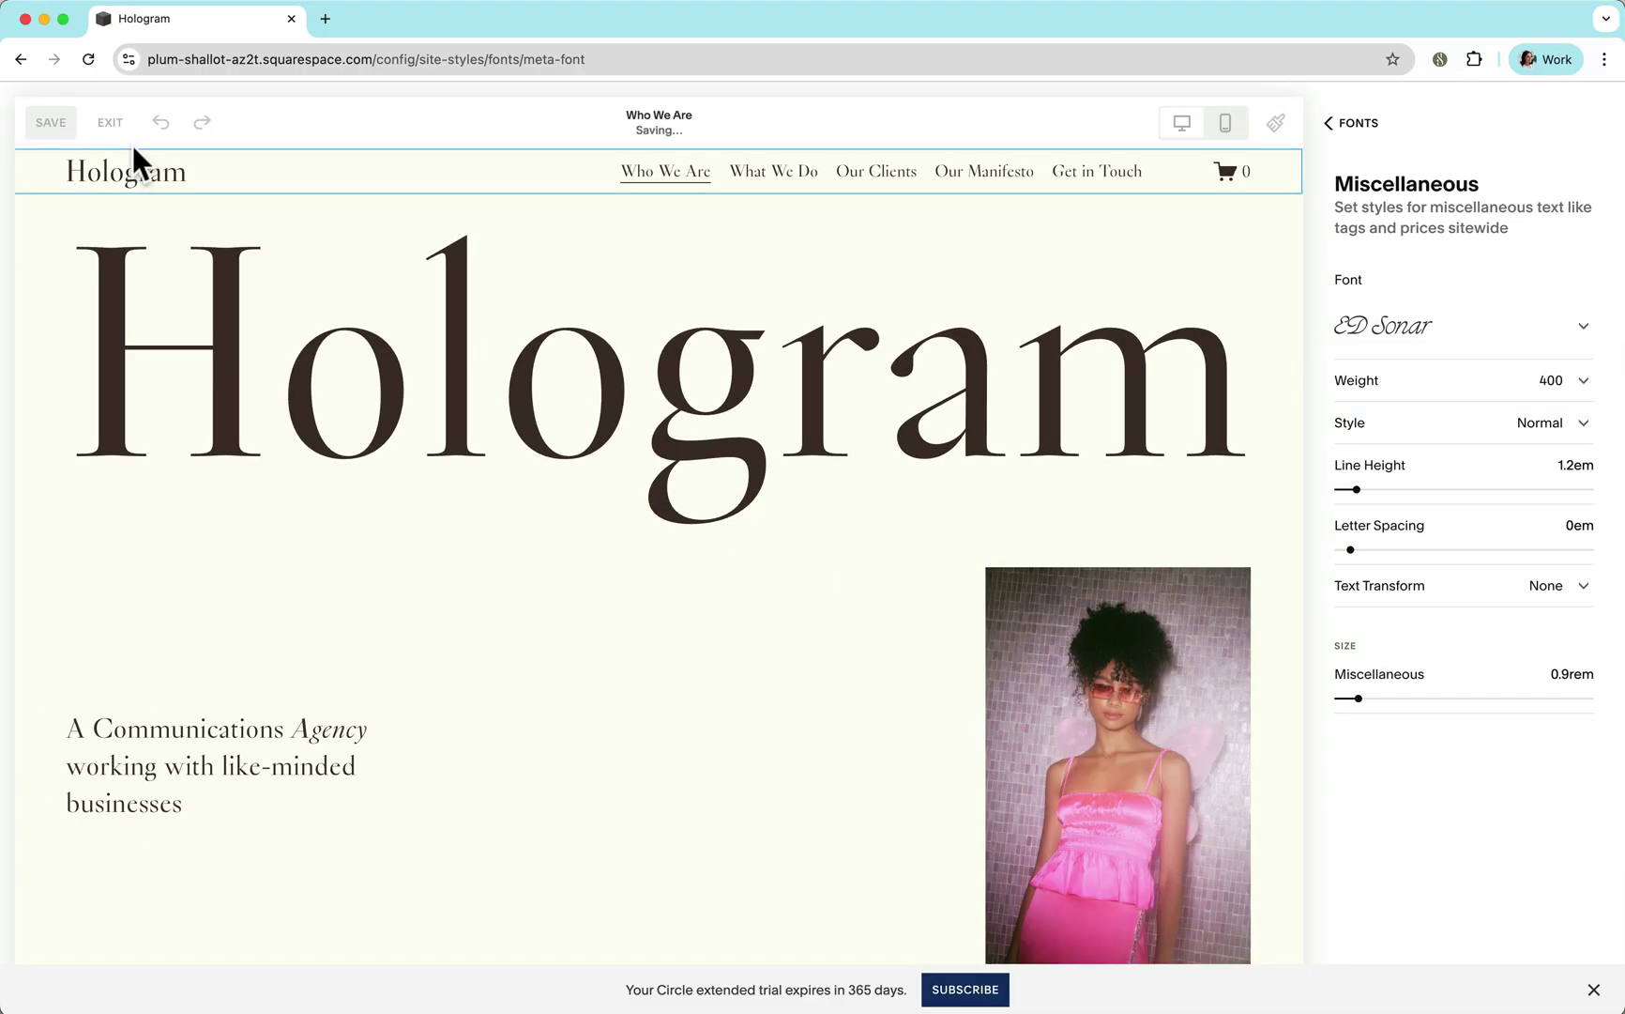
# - Change the Hologram heading from Heading 2 to Monospace so it renders in ED Sonar
pyautogui.click(190, 284)
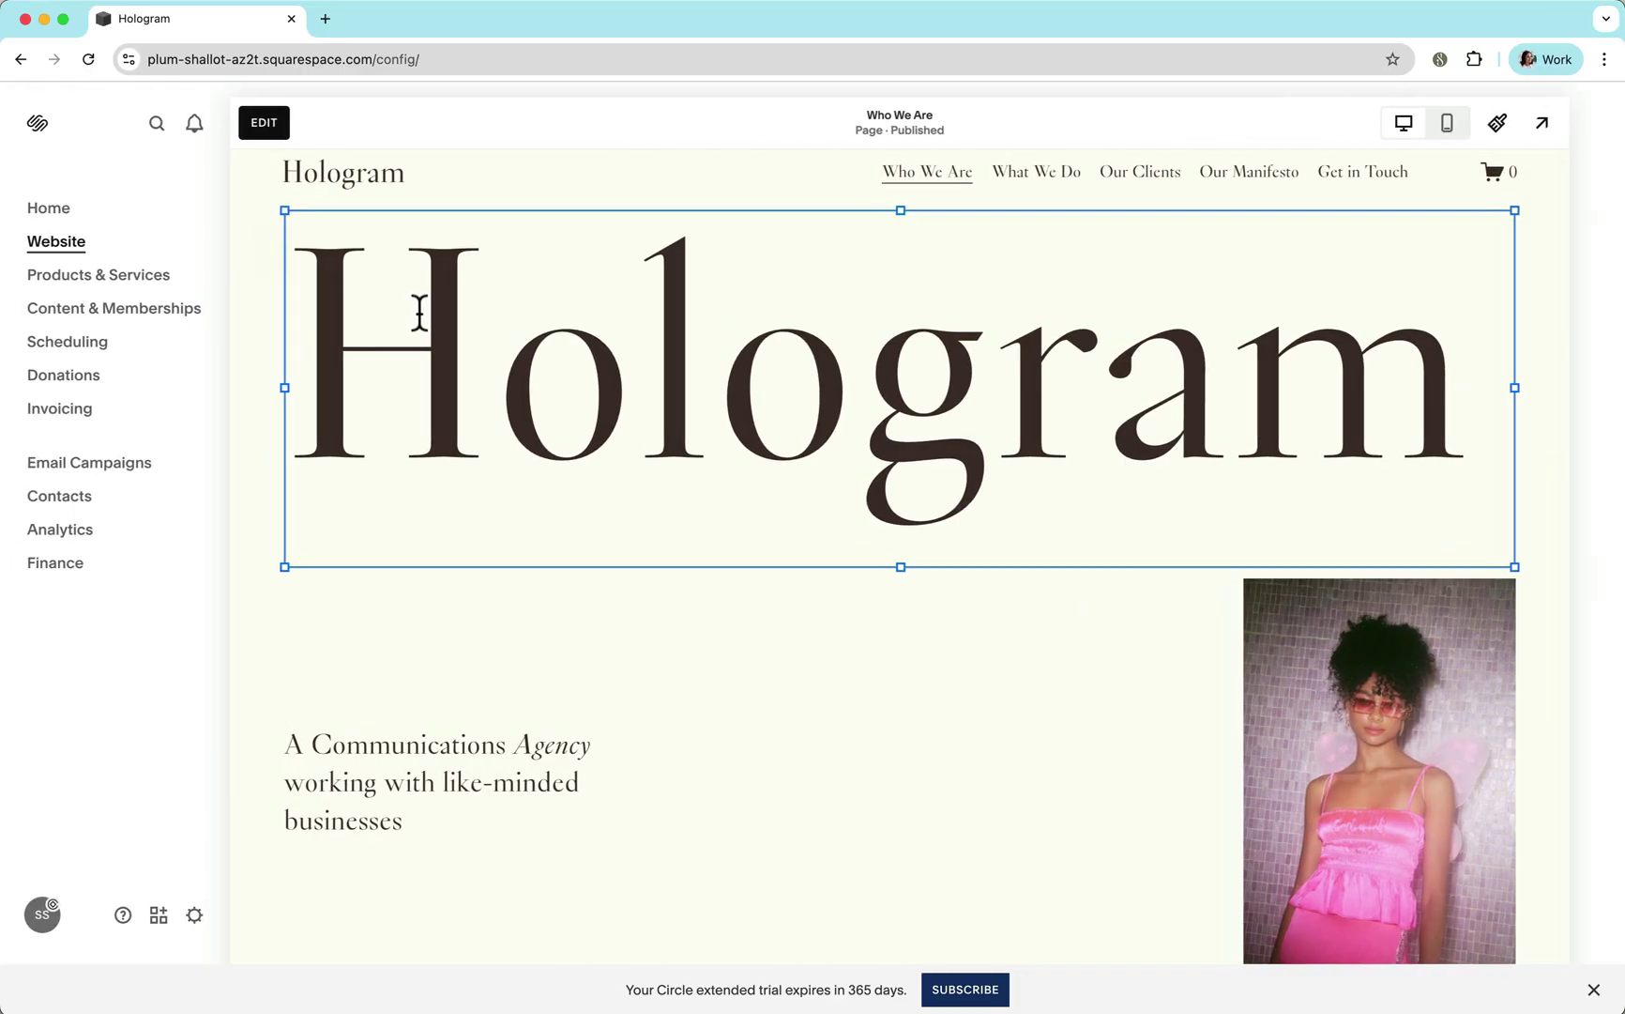
pyautogui.doubleClick(419, 313)
pyautogui.doubleClick(323, 315)
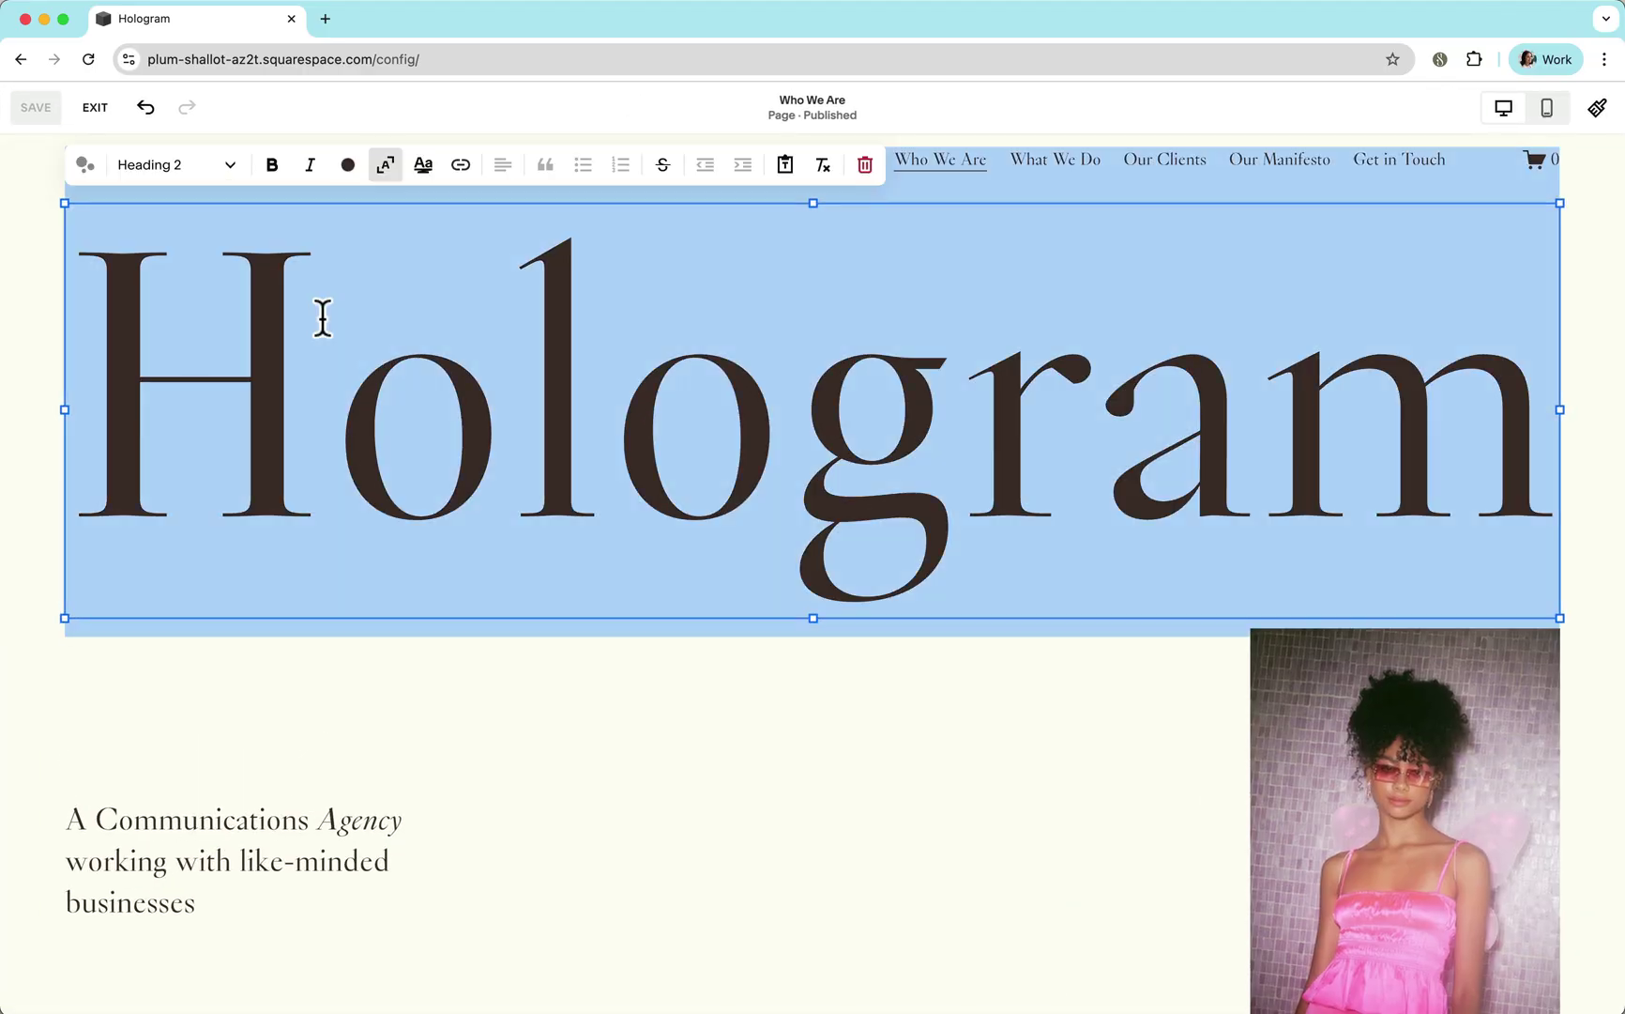
pyautogui.click(203, 171)
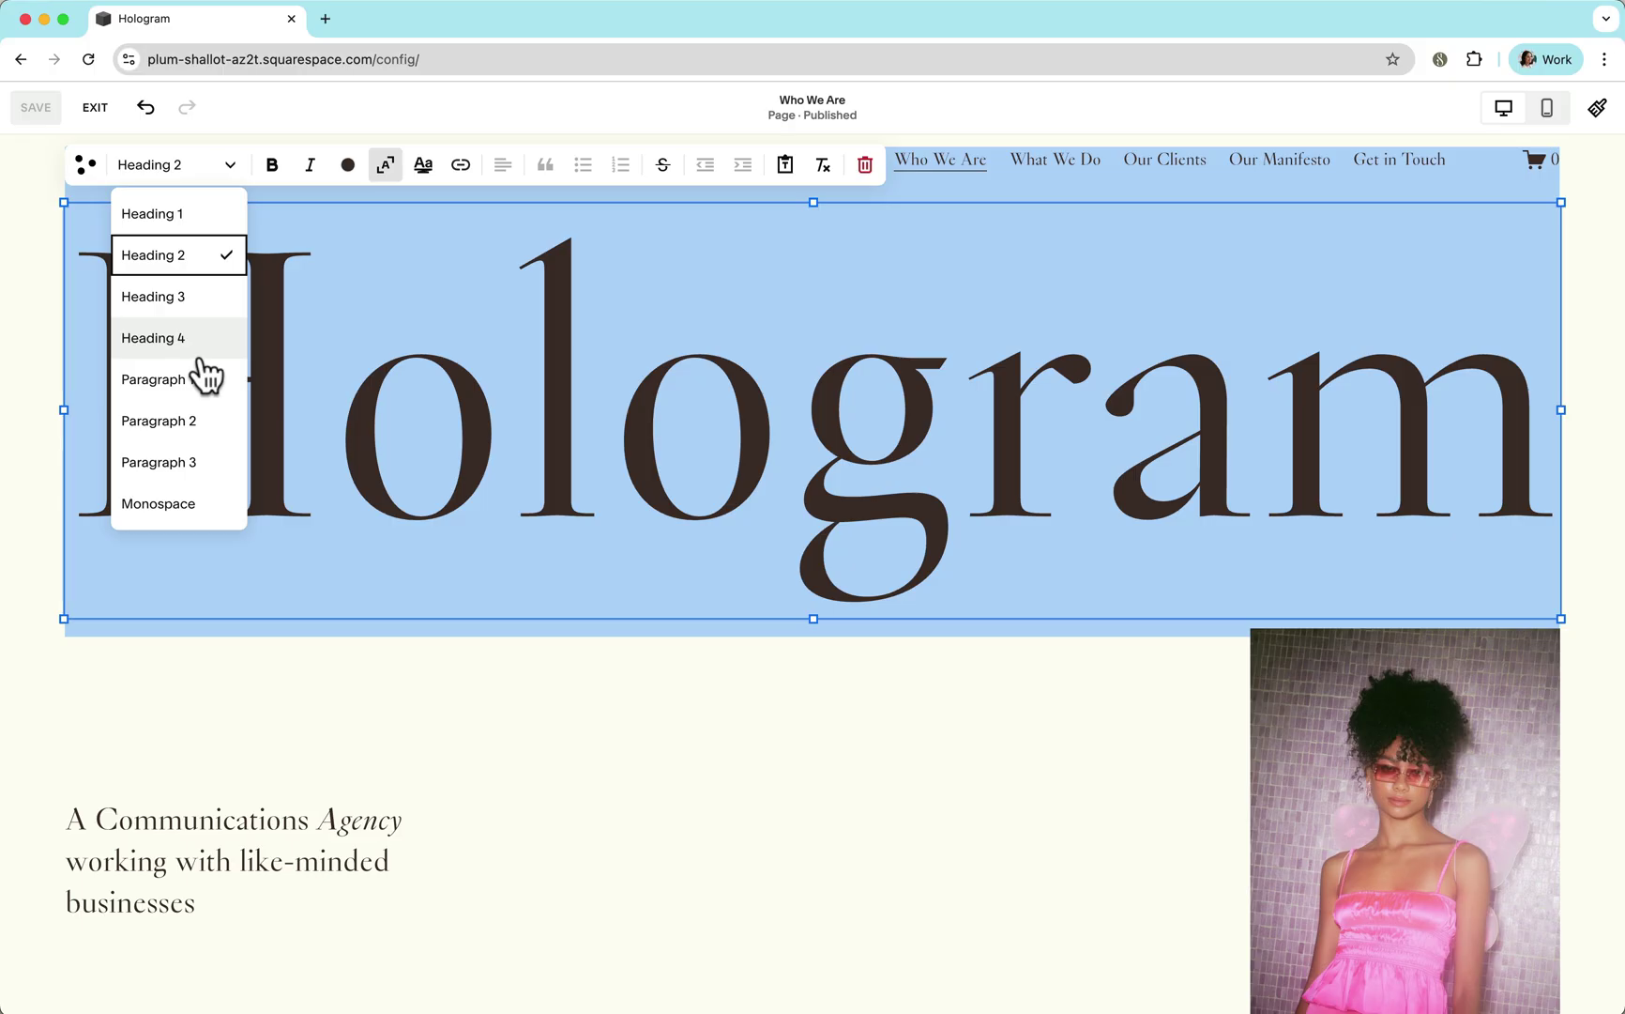
pyautogui.click(192, 504)
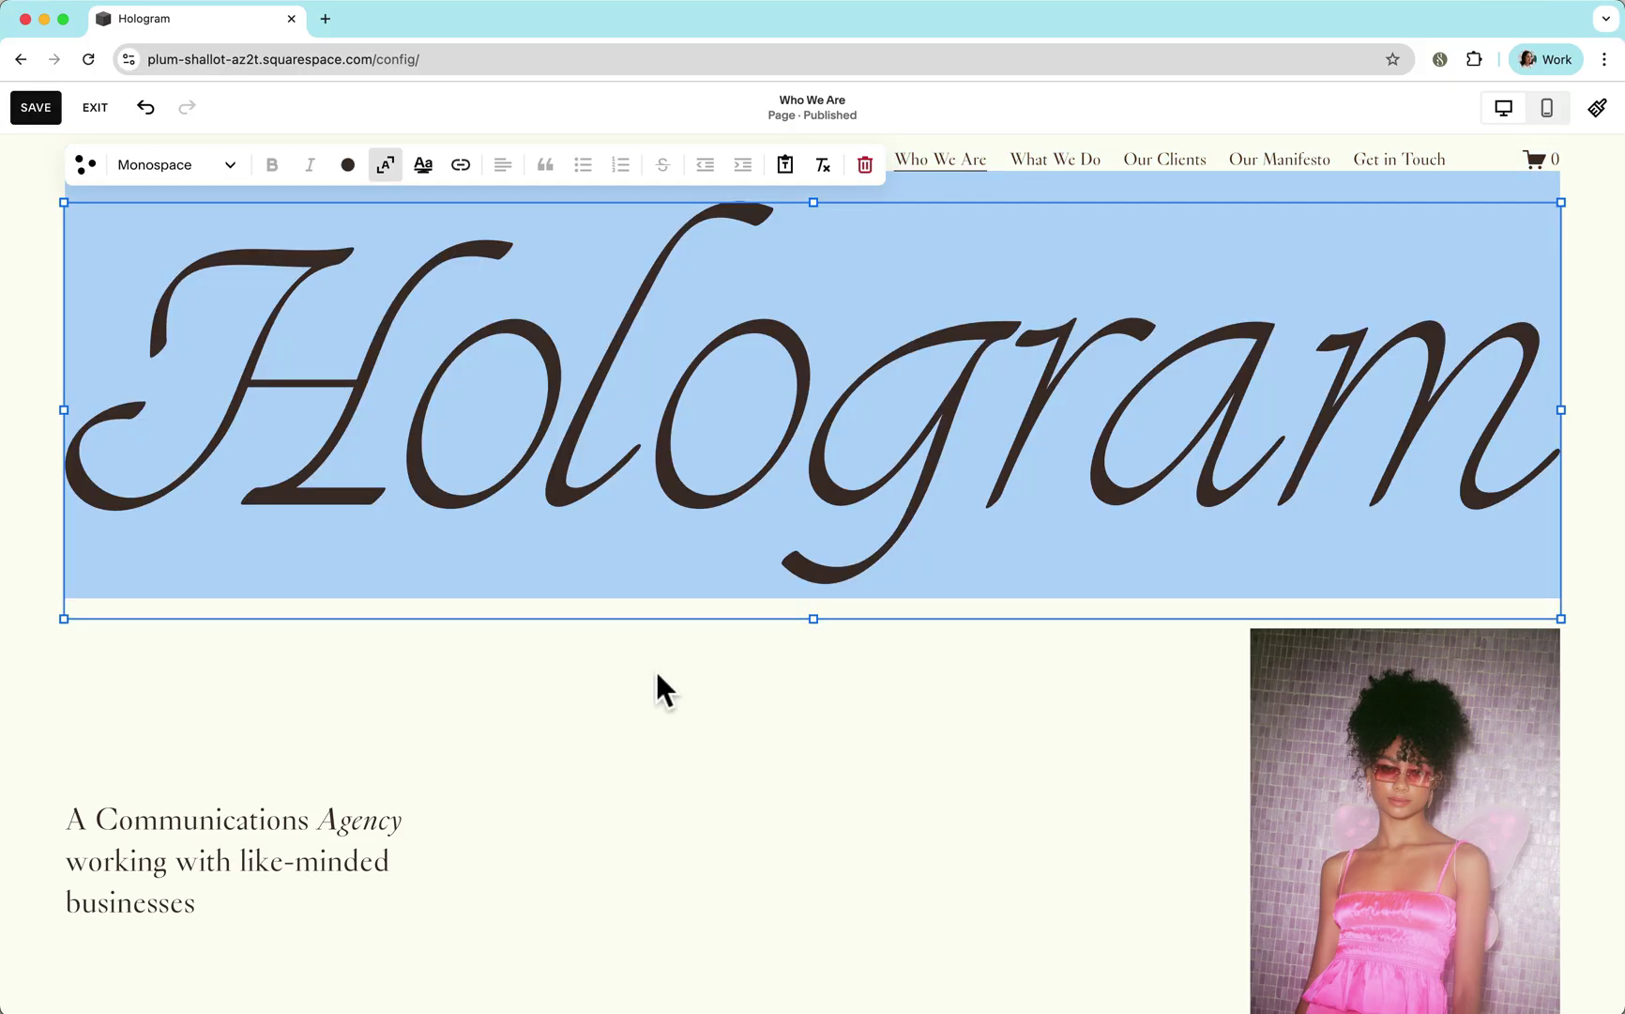
pyautogui.click(655, 738)
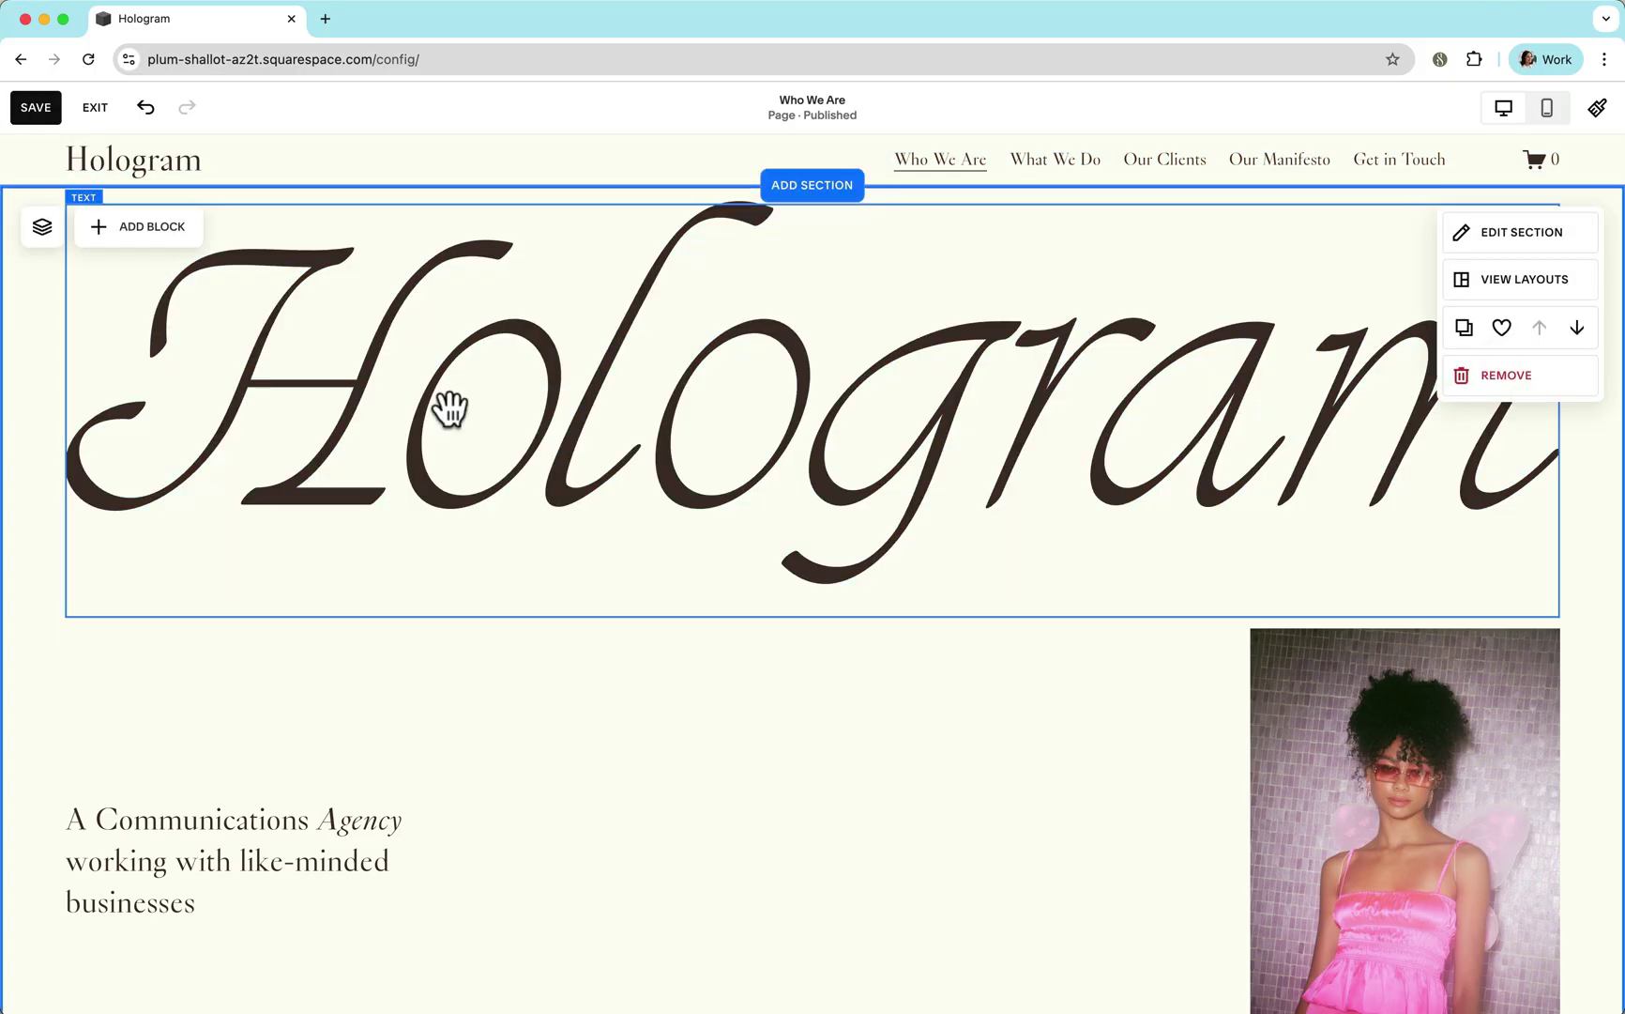
# - In Site Styles > Fonts > Assign Styles, set Site Title to a Custom style using ED Sonar
pyautogui.click(1597, 107)
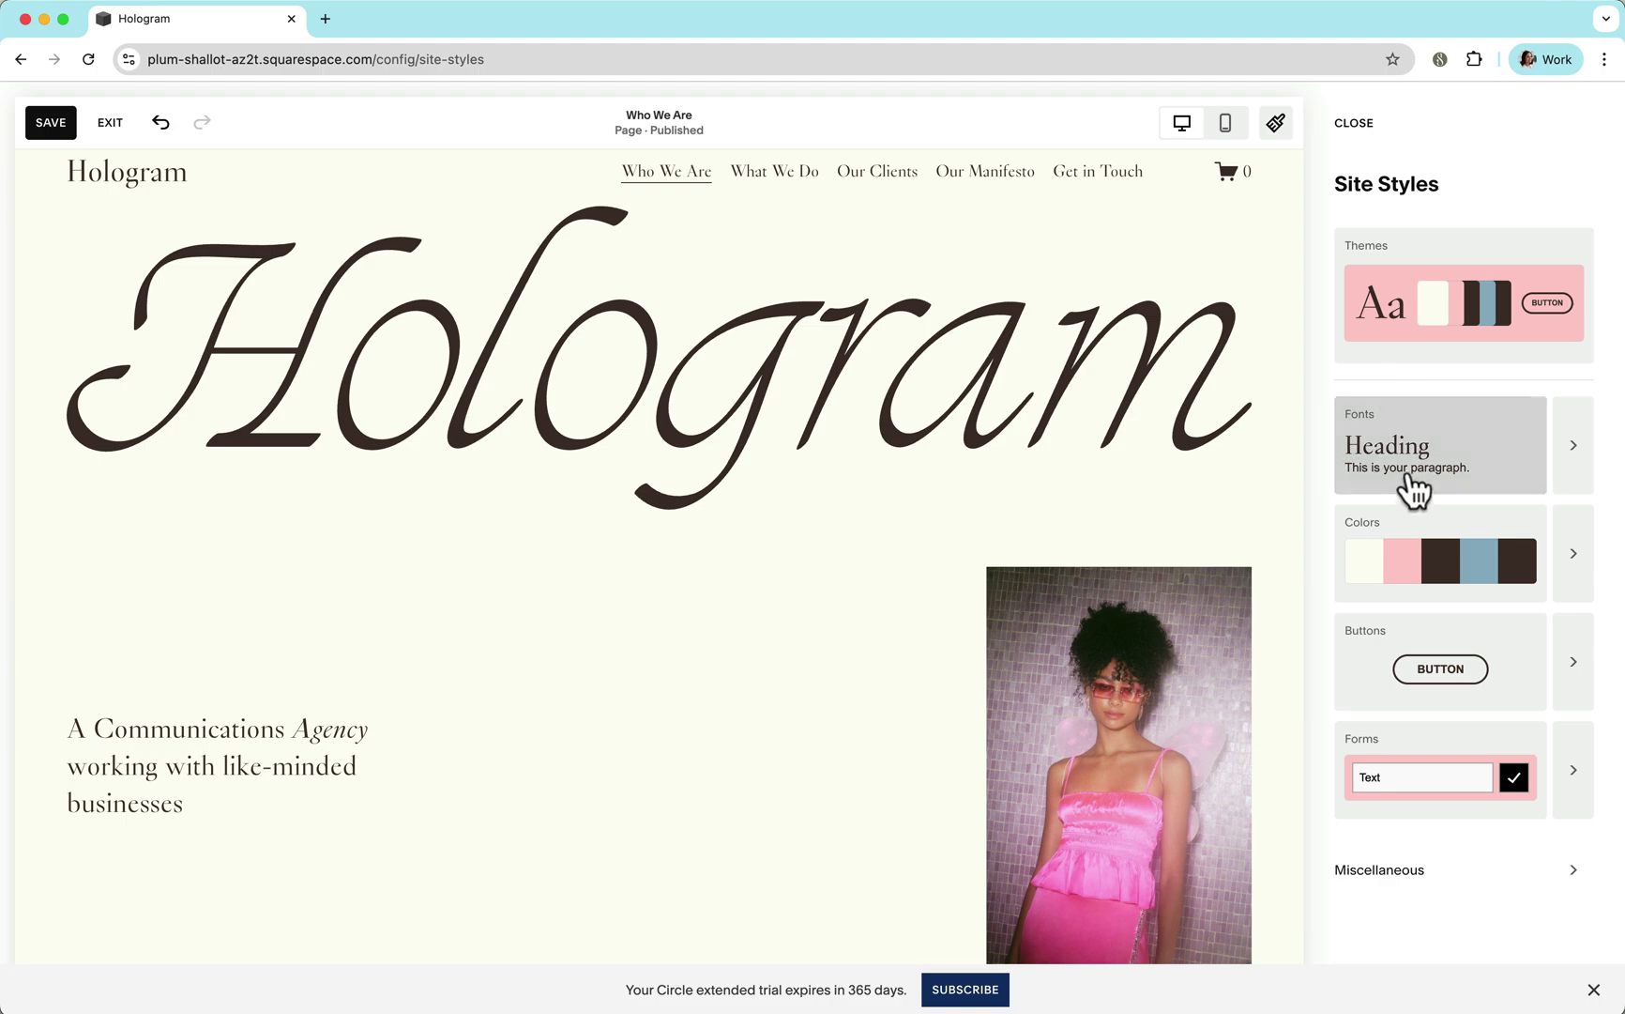
pyautogui.click(1565, 448)
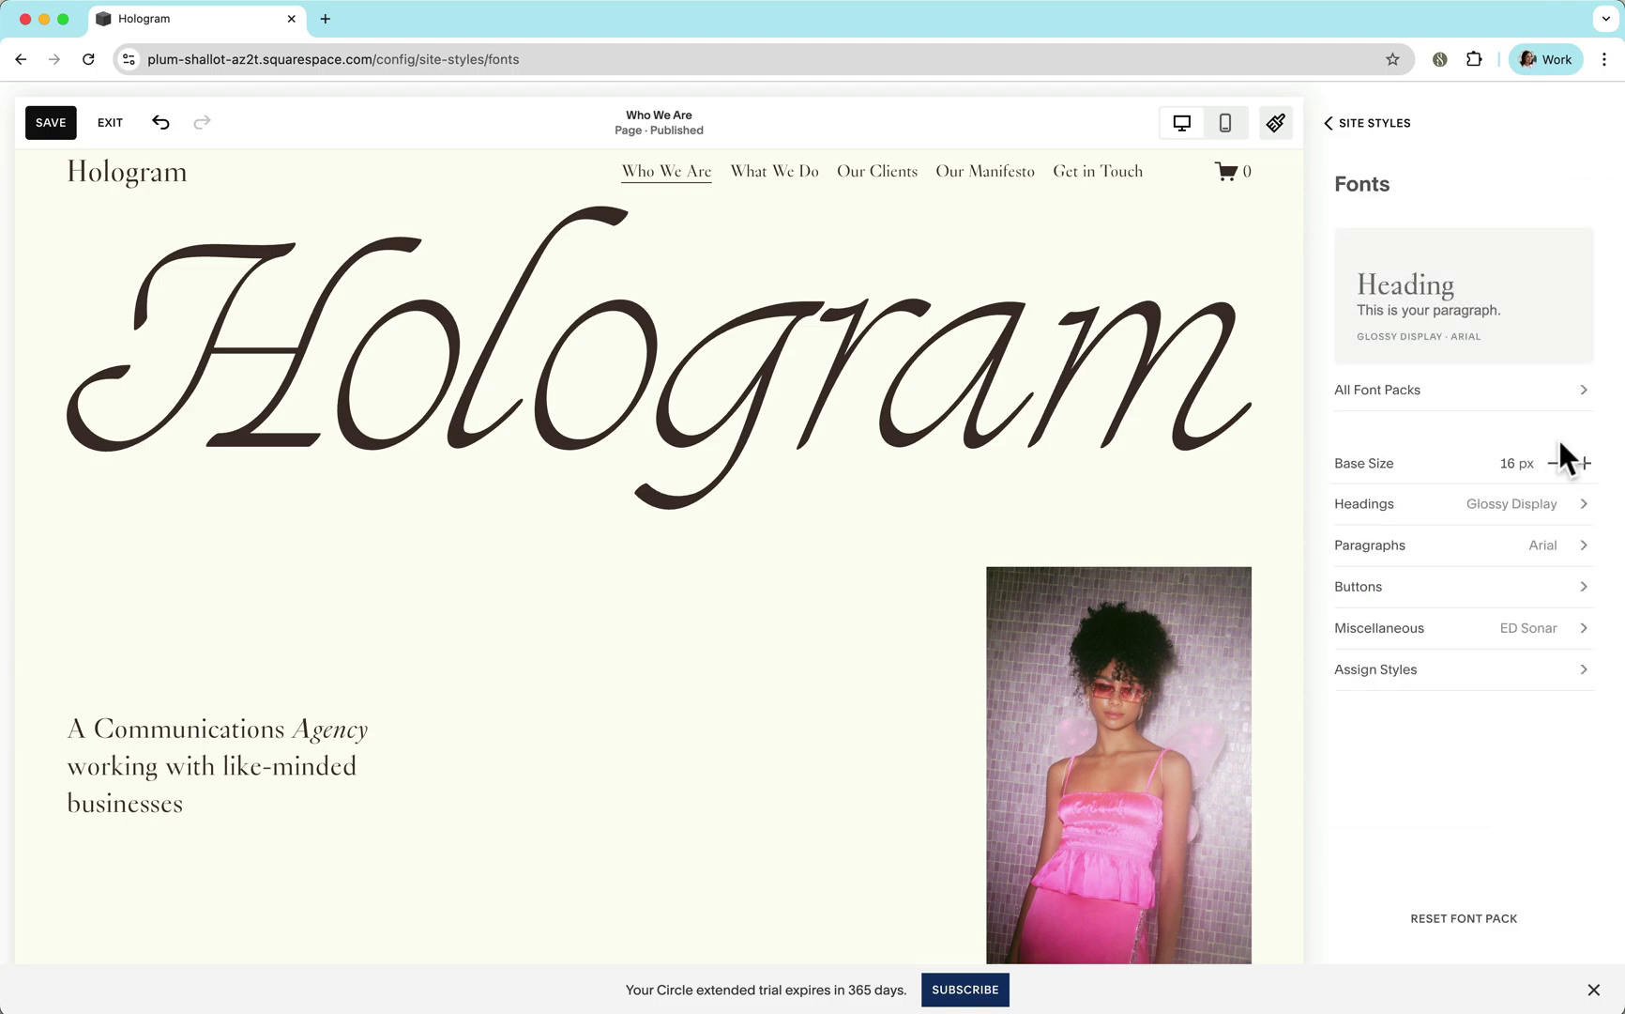
pyautogui.click(1400, 677)
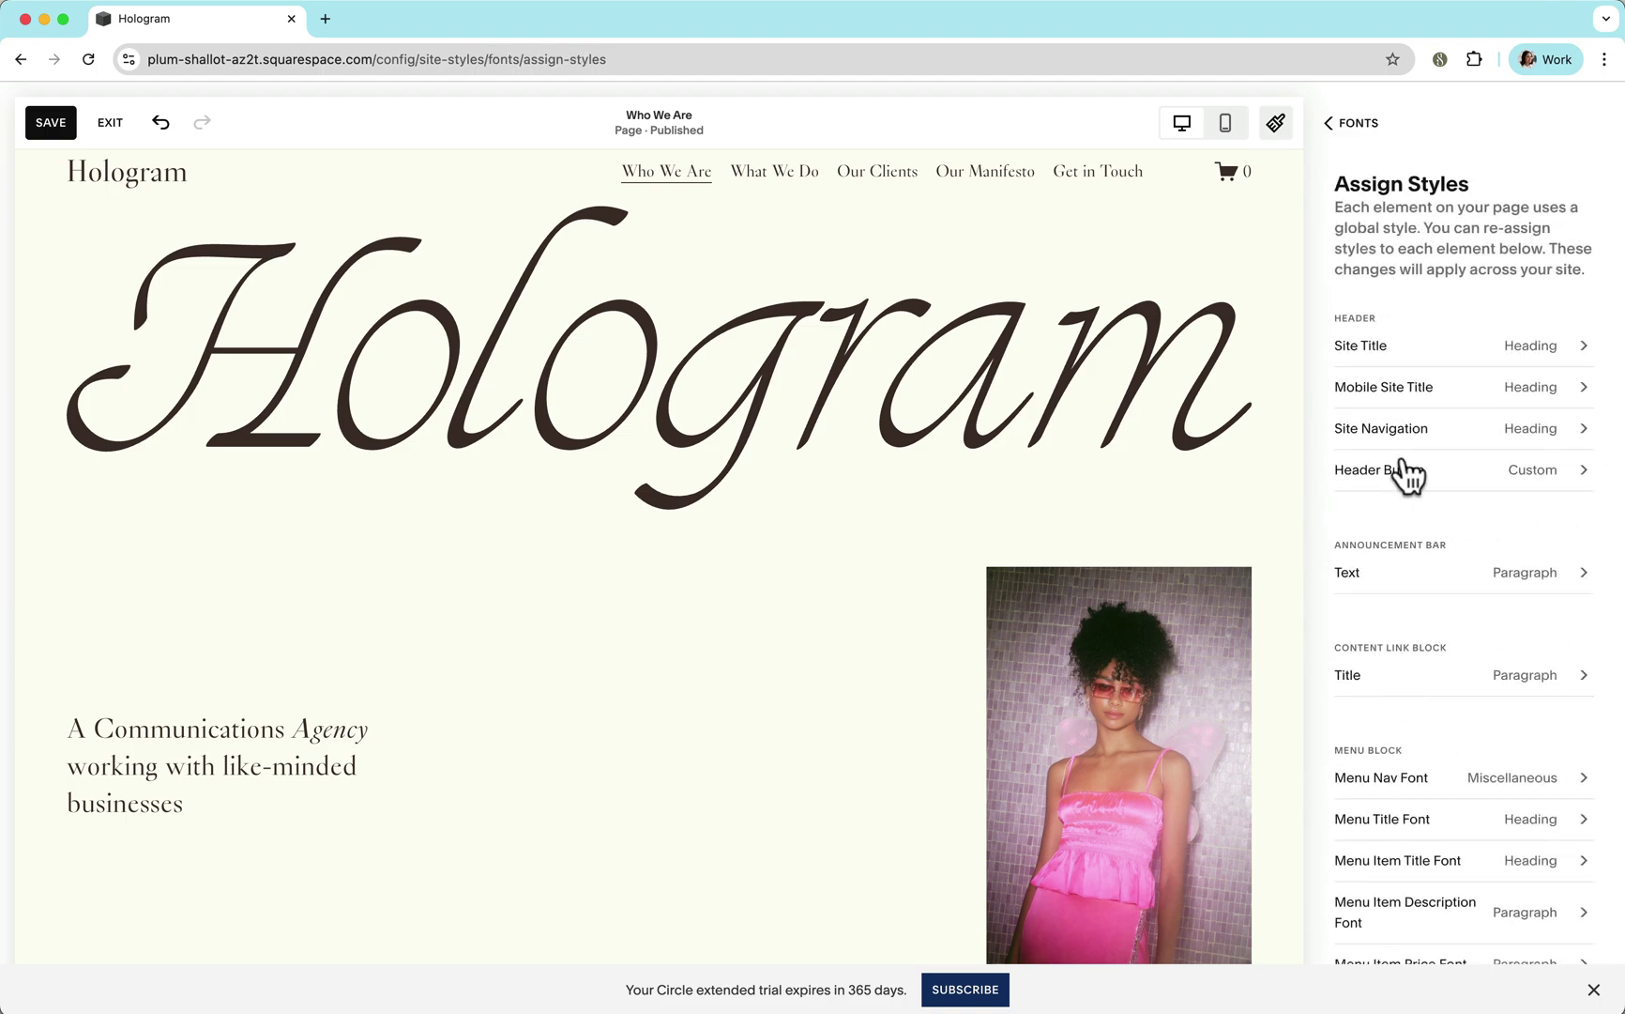
pyautogui.click(1460, 350)
pyautogui.click(1494, 274)
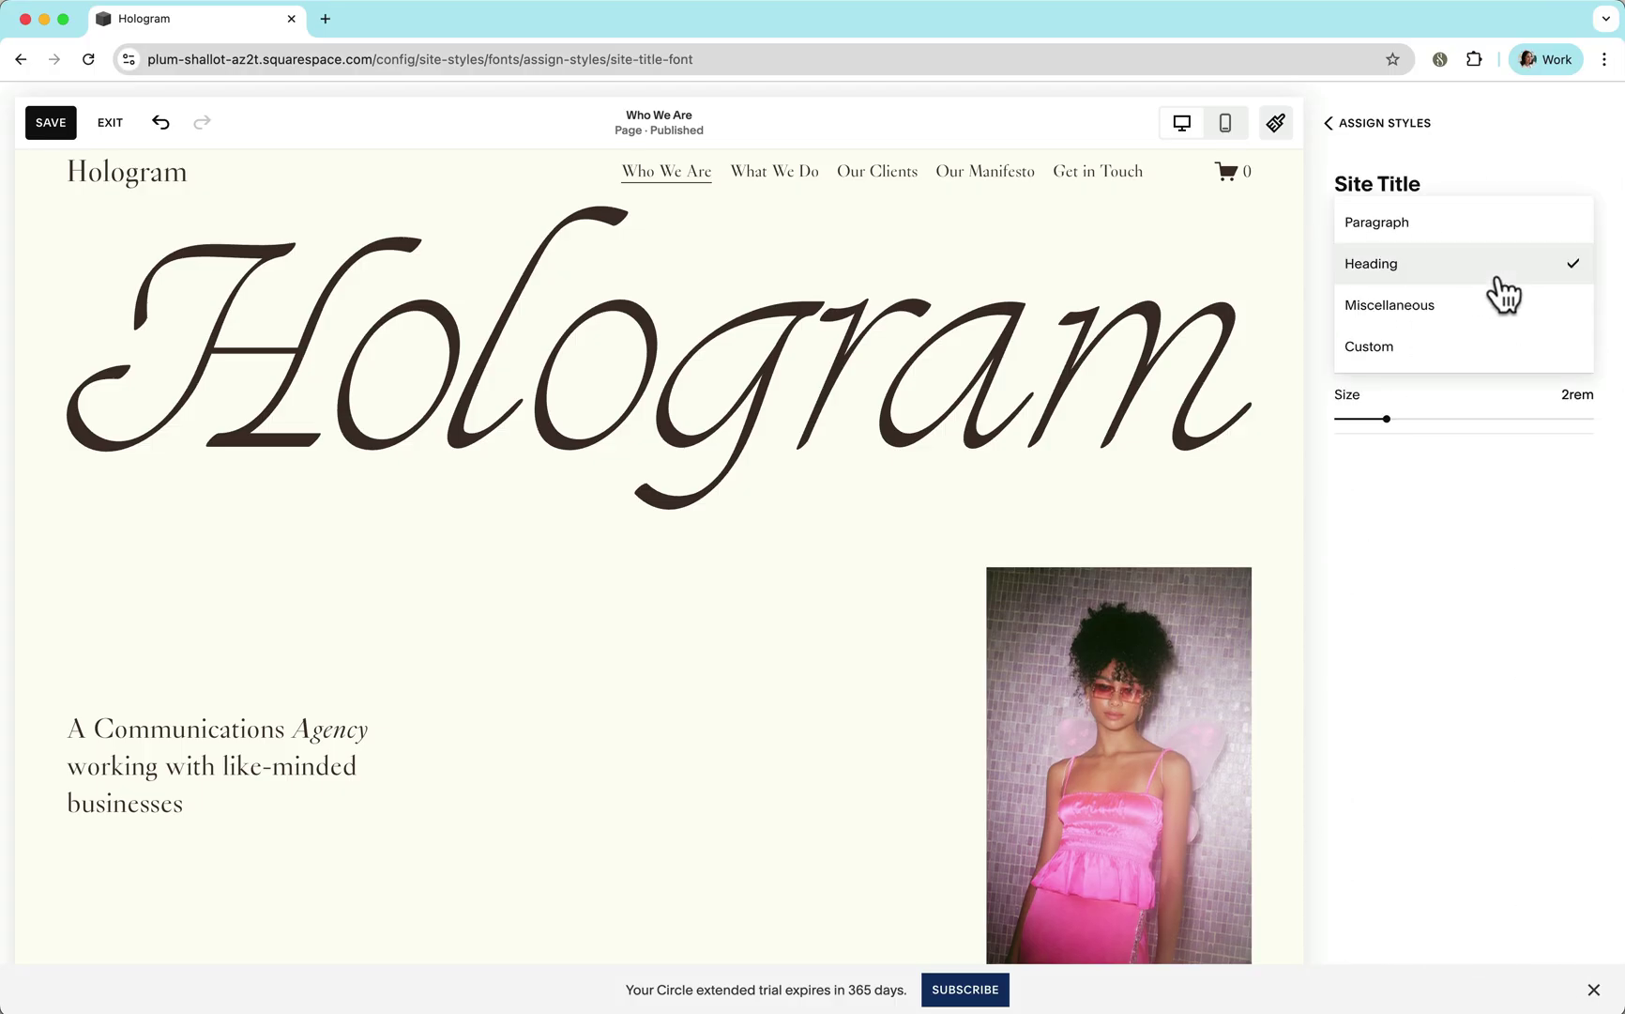
pyautogui.click(1455, 354)
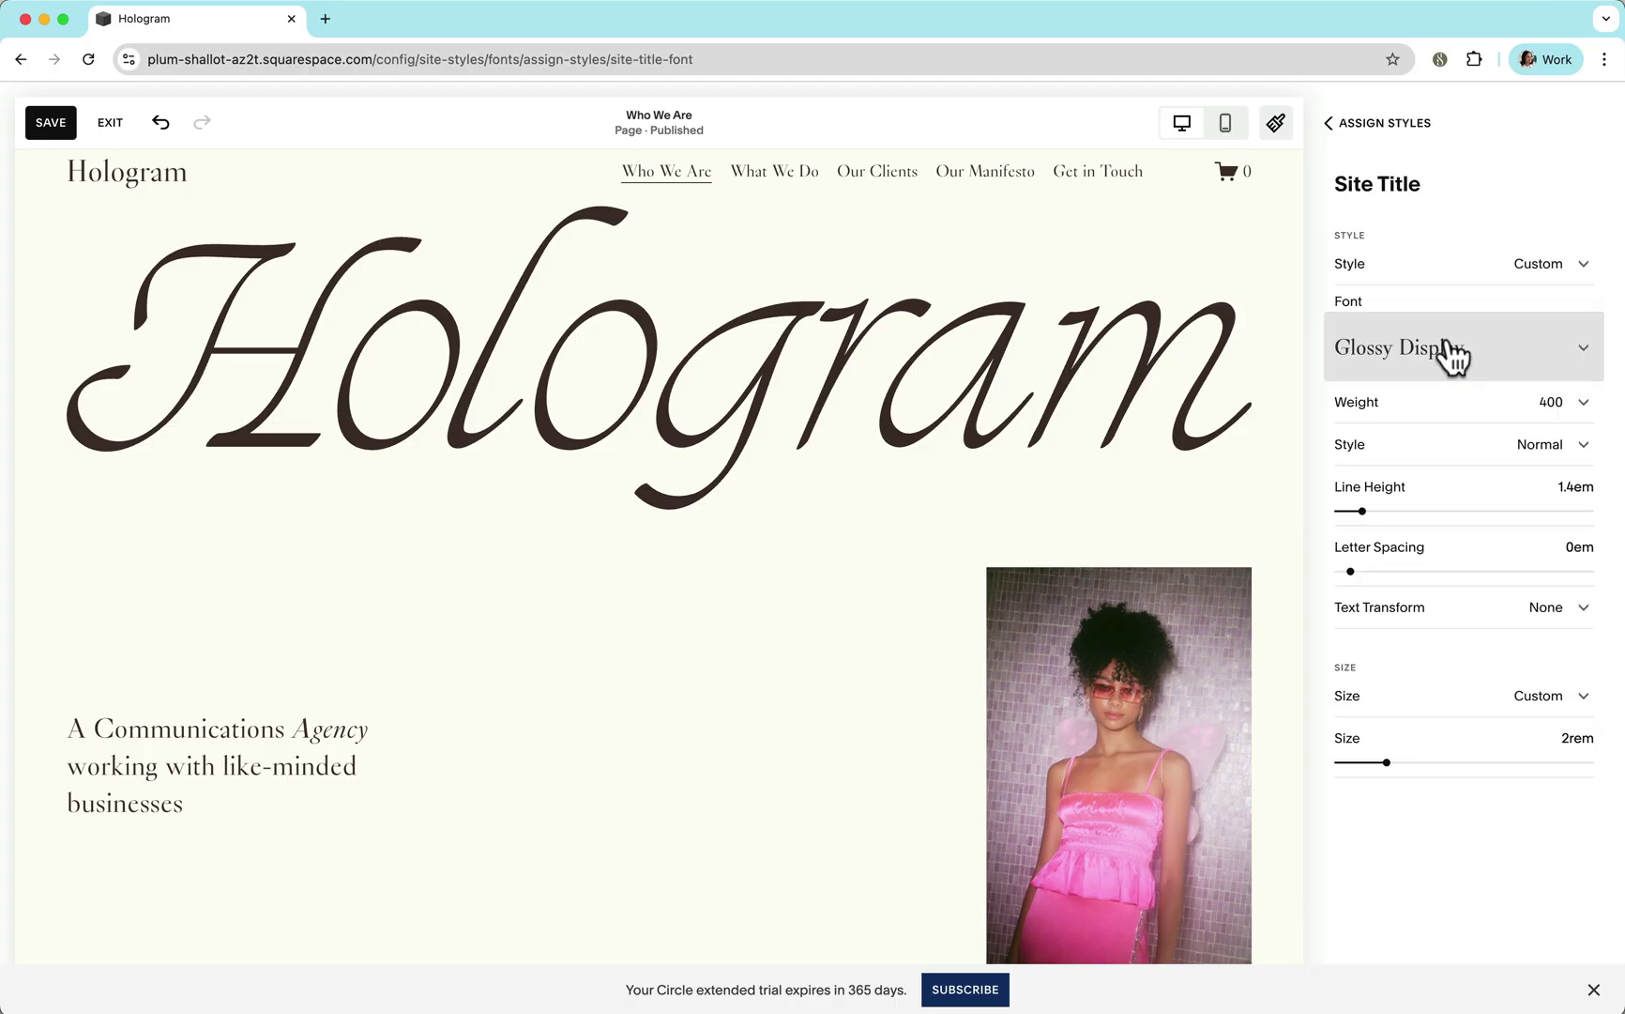
pyautogui.click(1455, 355)
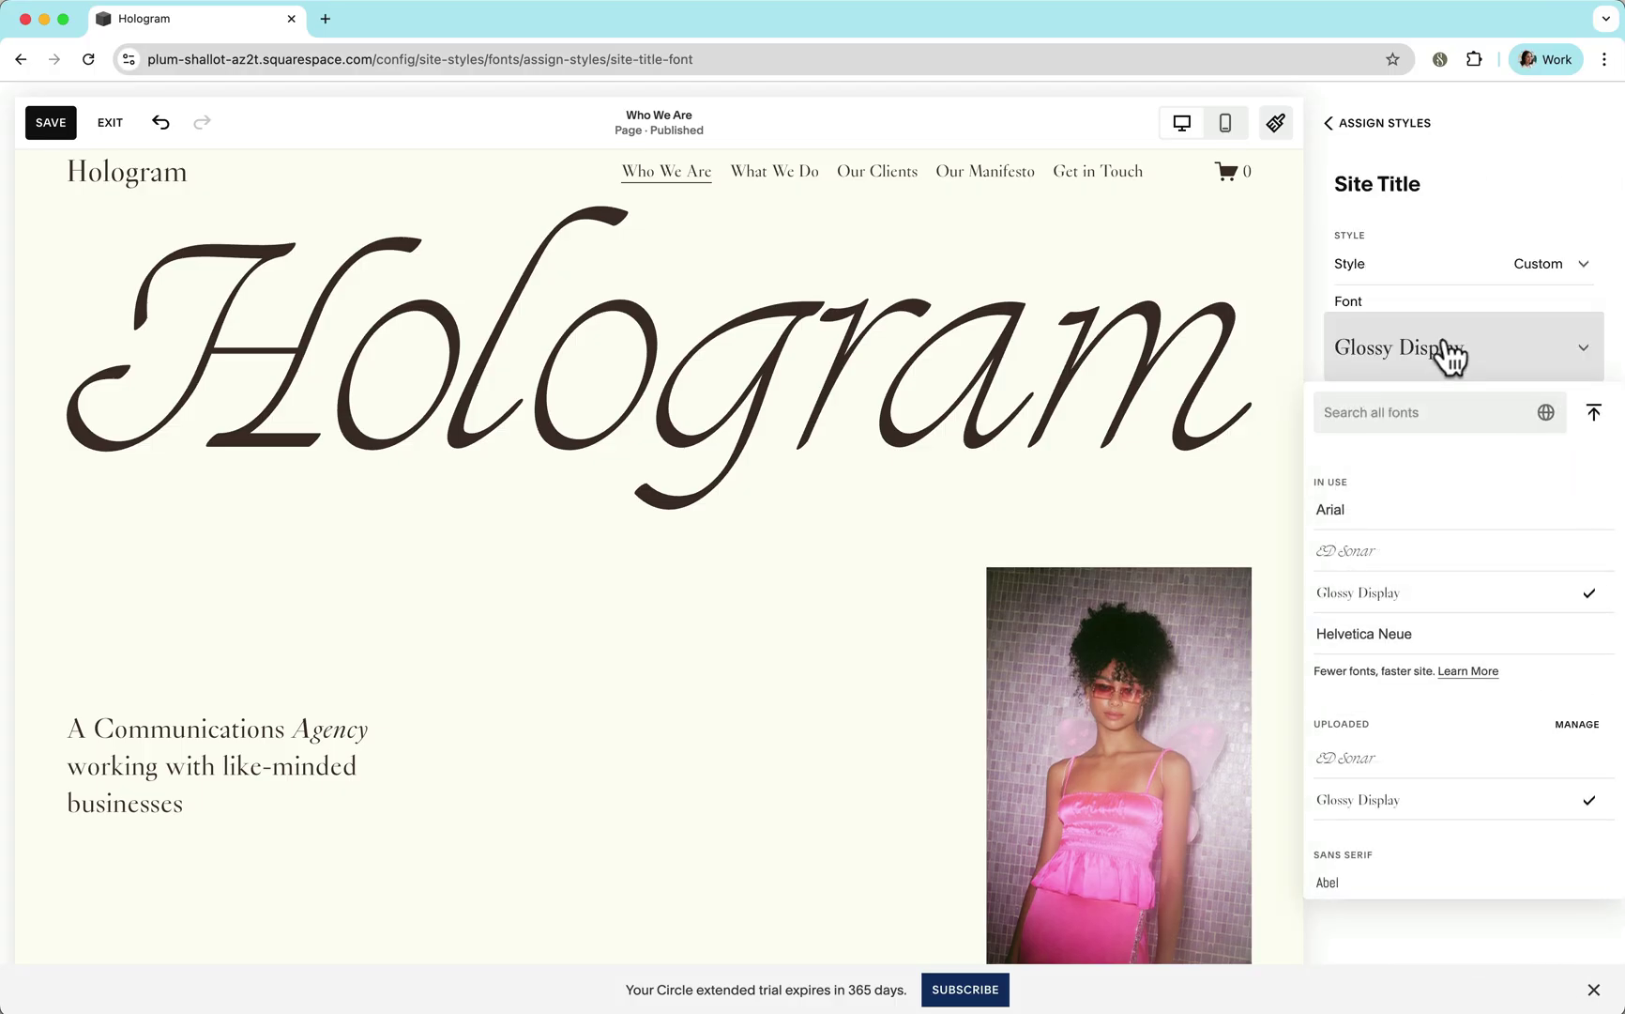
pyautogui.click(1379, 562)
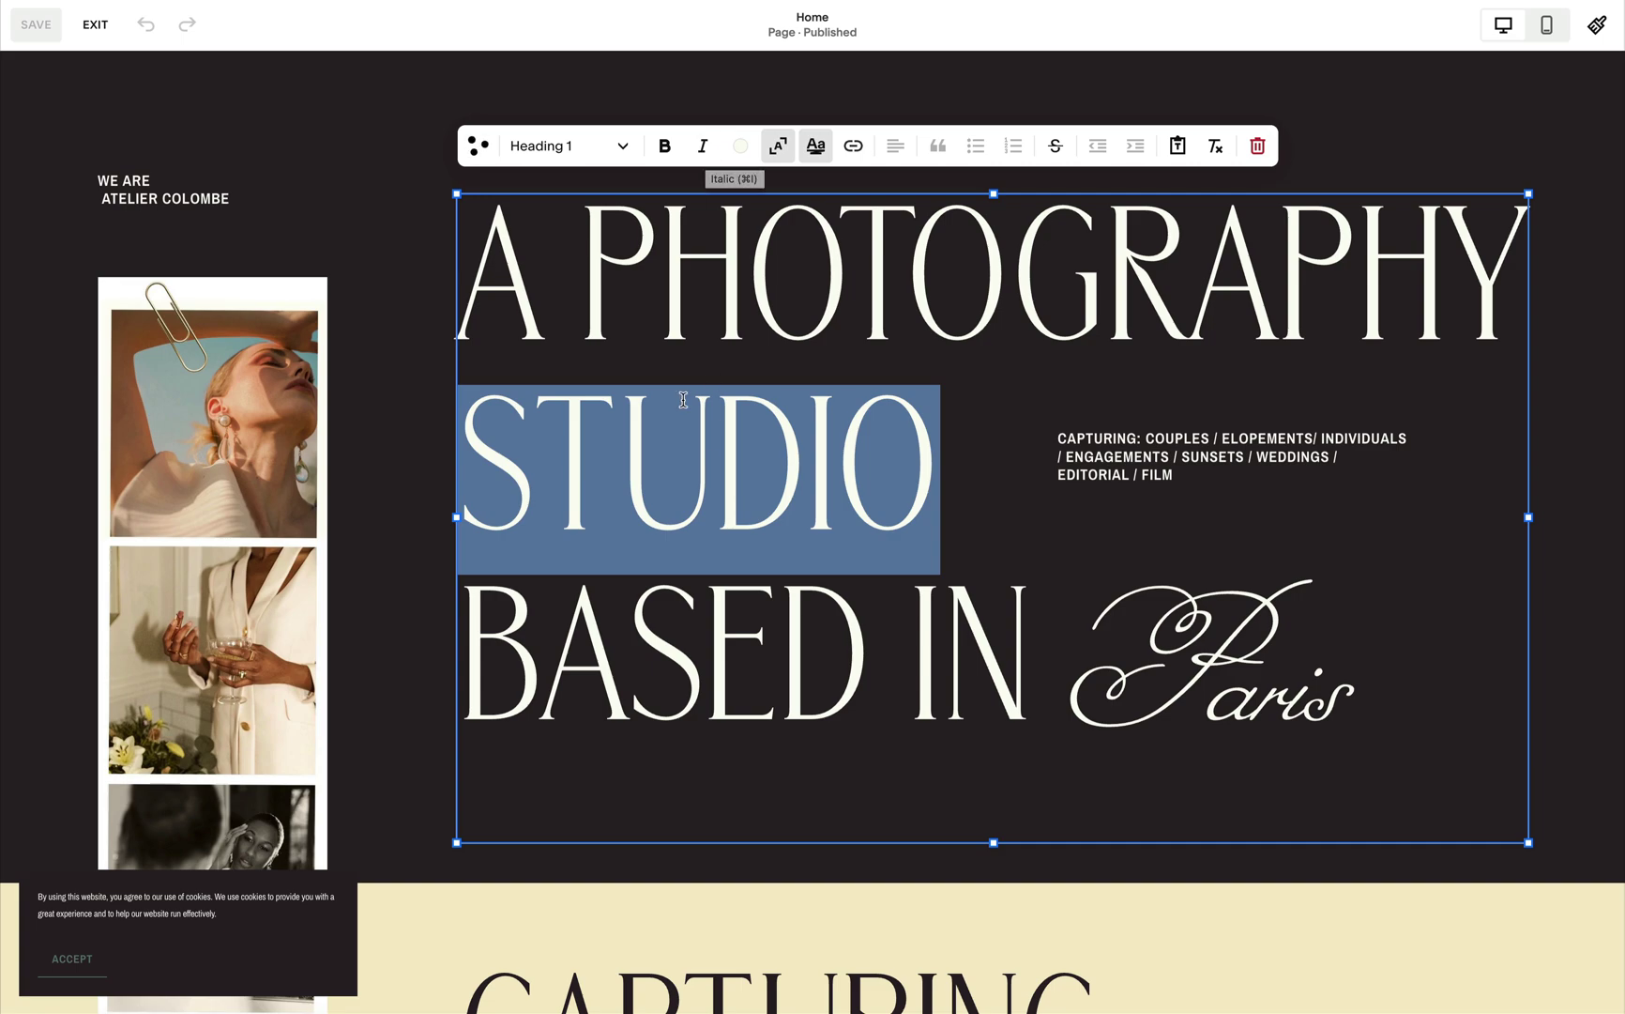
pyautogui.click(702, 147)
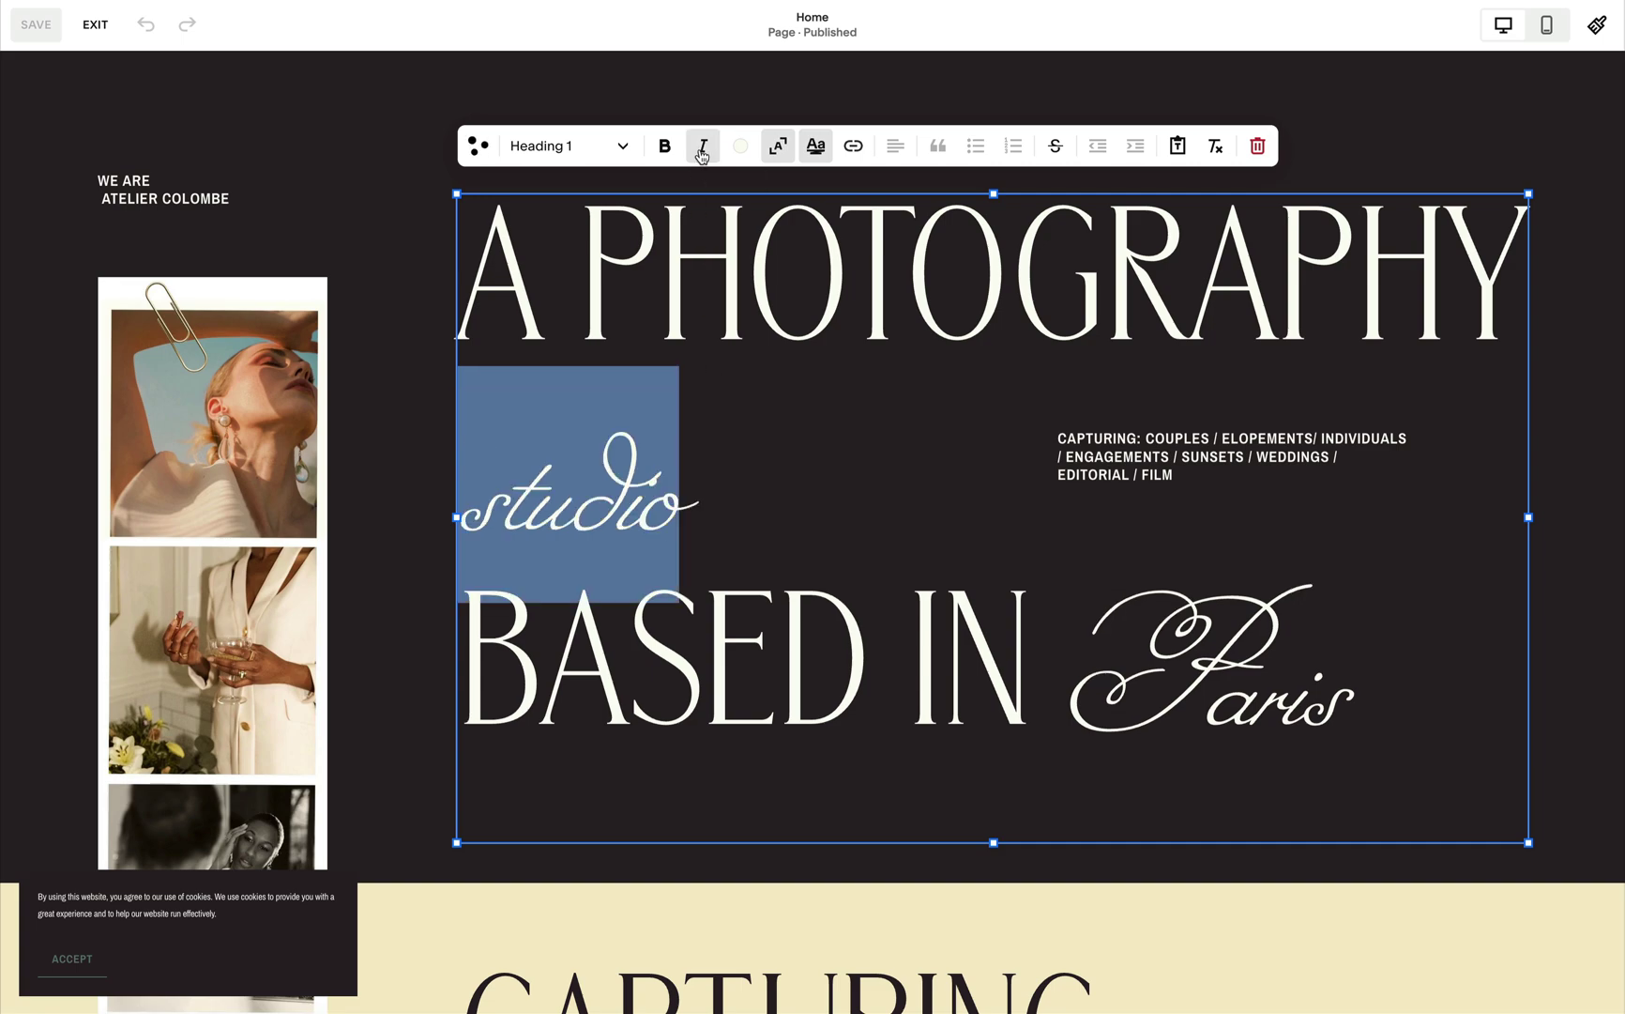
pyautogui.click(704, 148)
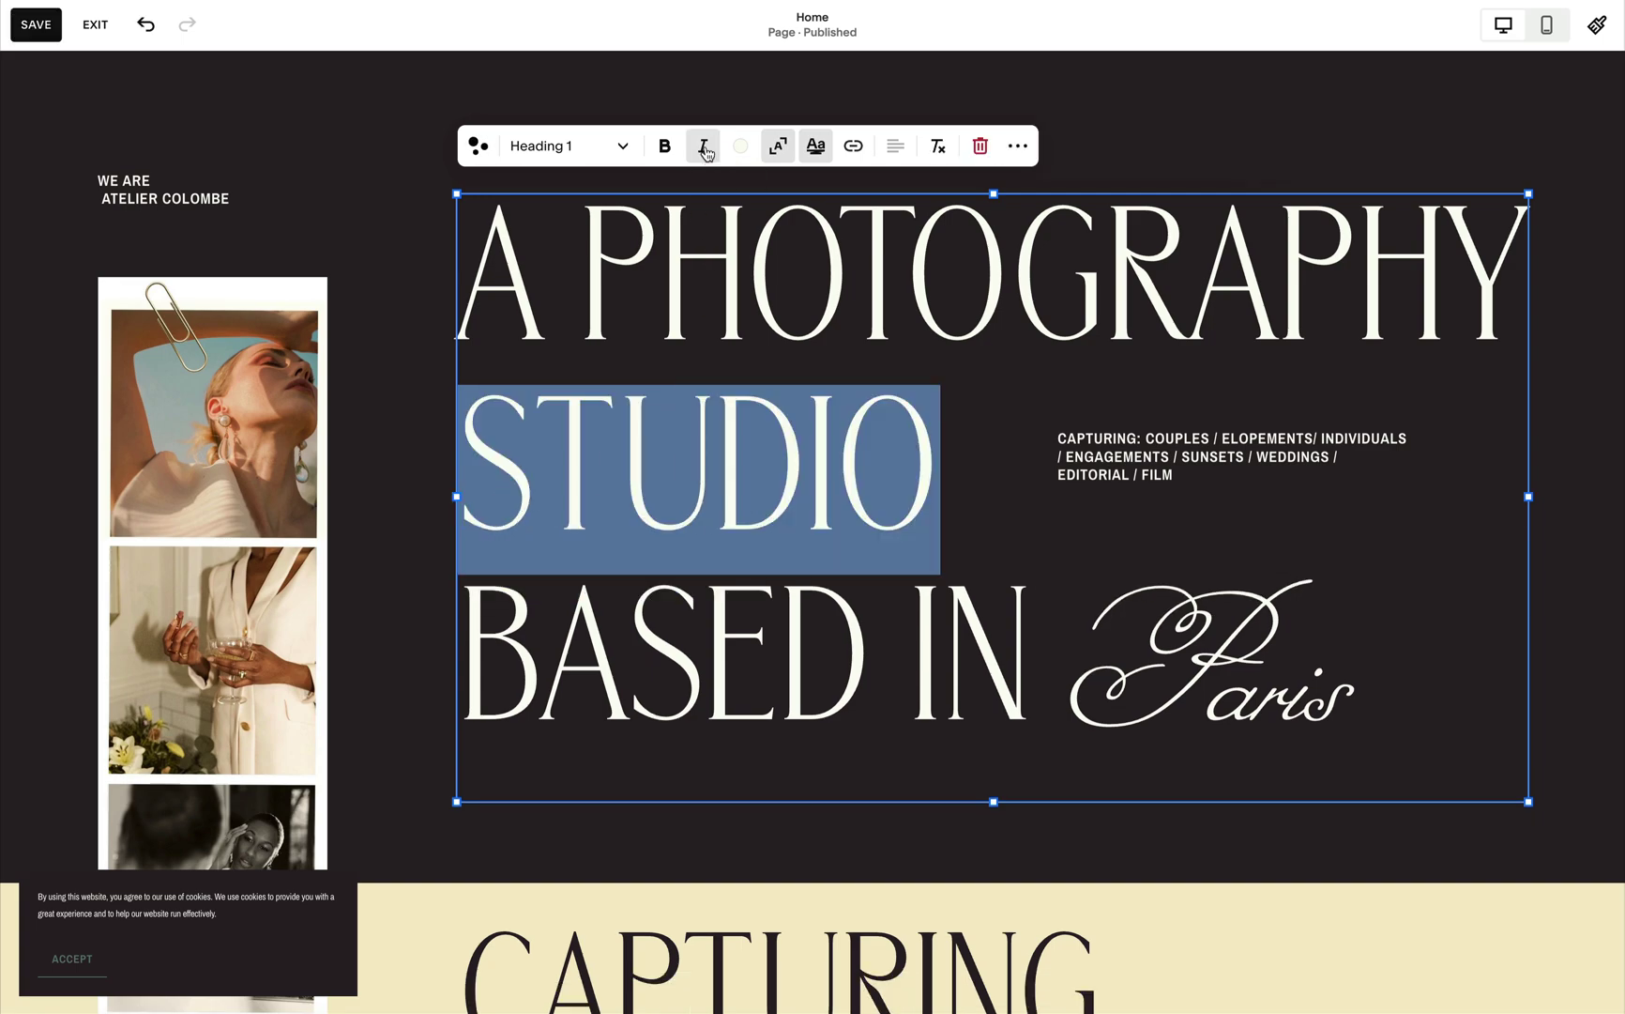